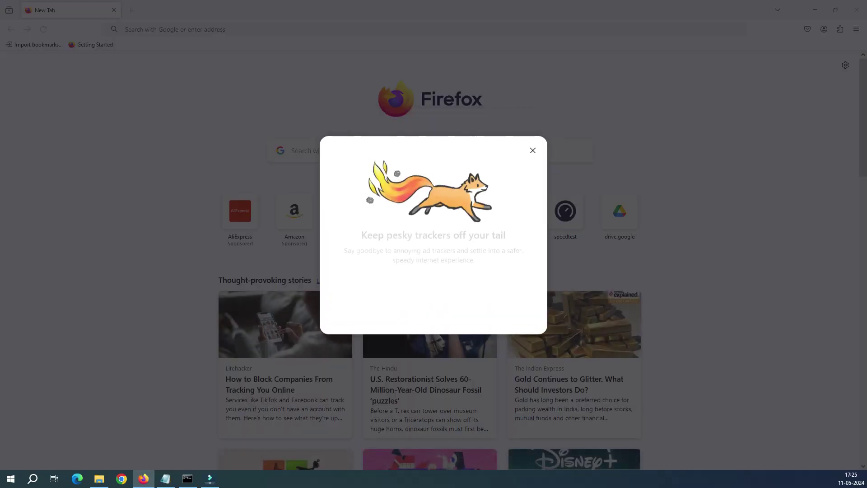
Step: Dismiss the Firefox promo, go to 192.168.0.1 and log in with the router password
click(533, 148)
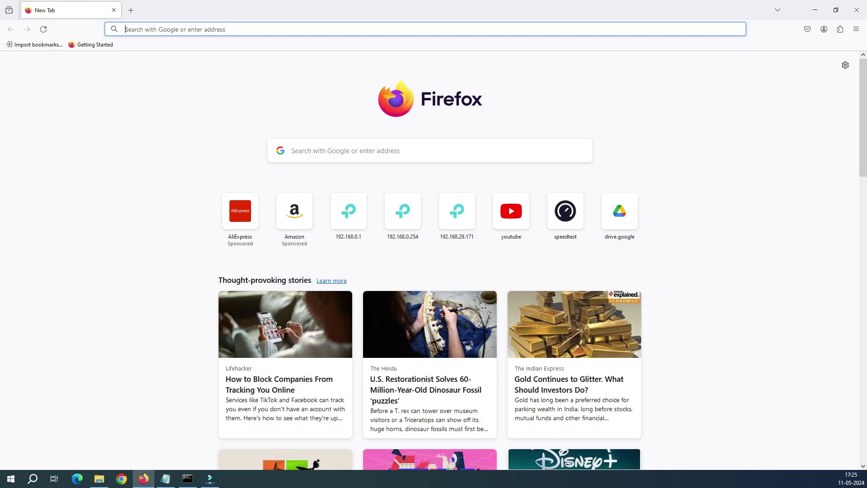
text(192.068)
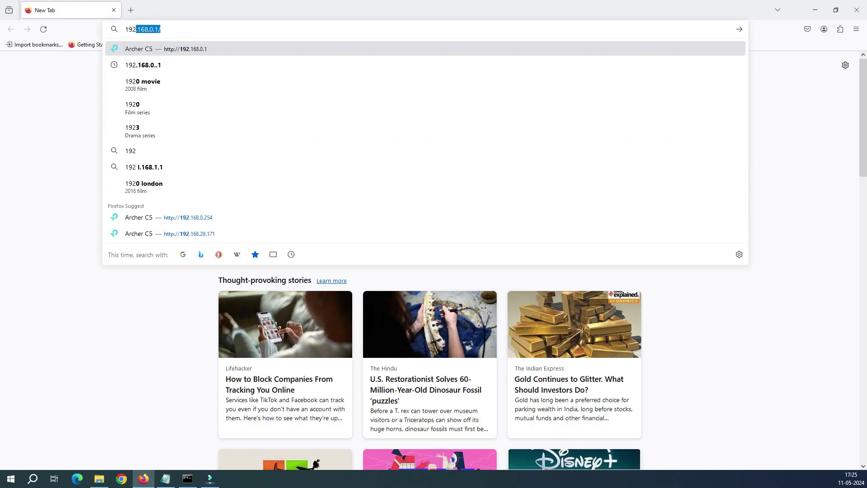
key(BackSpace)
key(BackSpace)
key(BackSpace)
key(BackSpace)
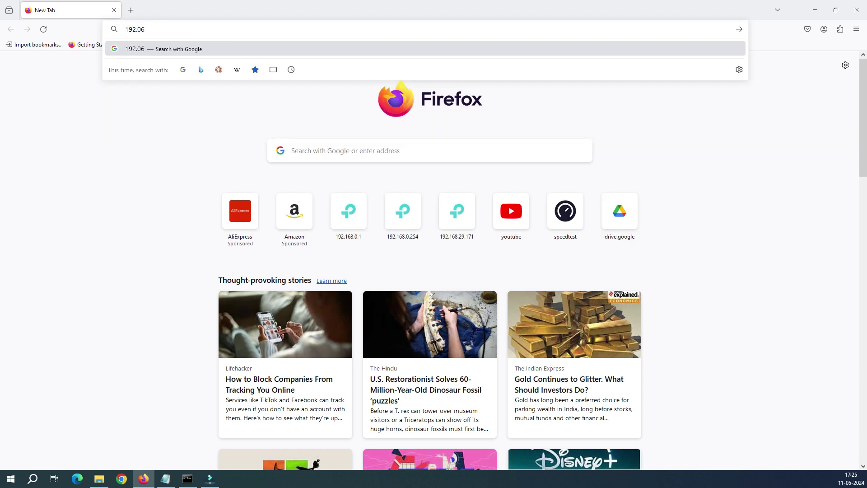
text(.168.0.1/)
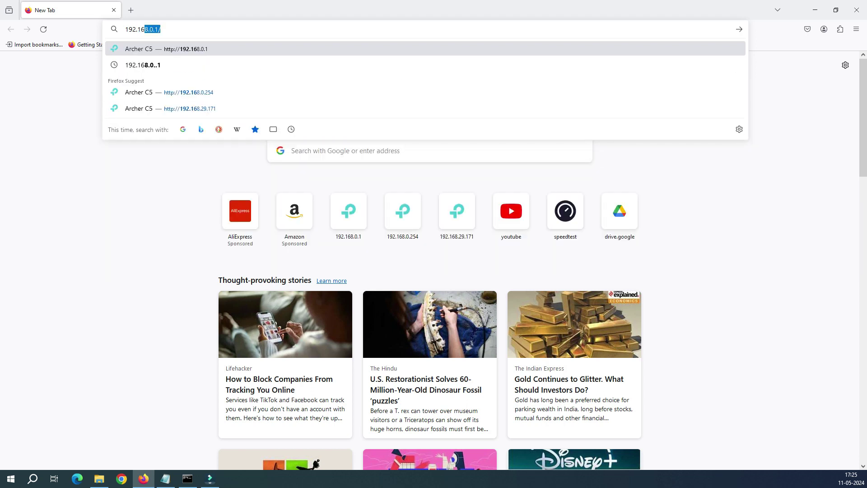
key(Return)
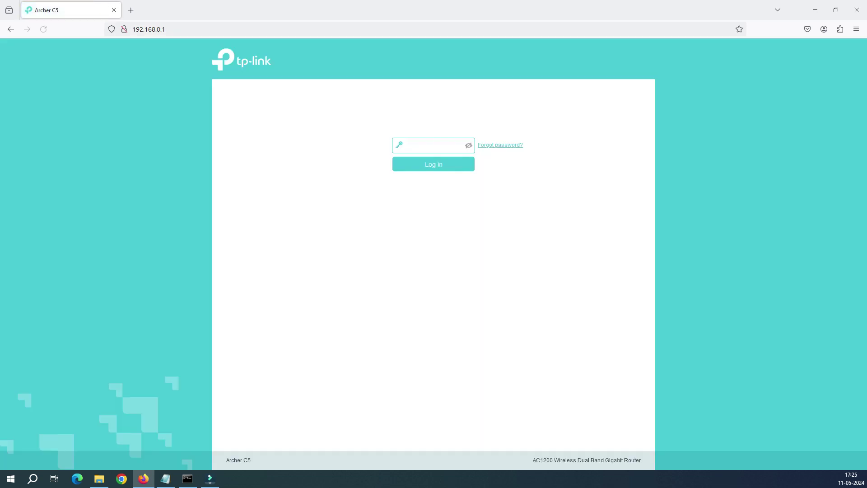
key(Return)
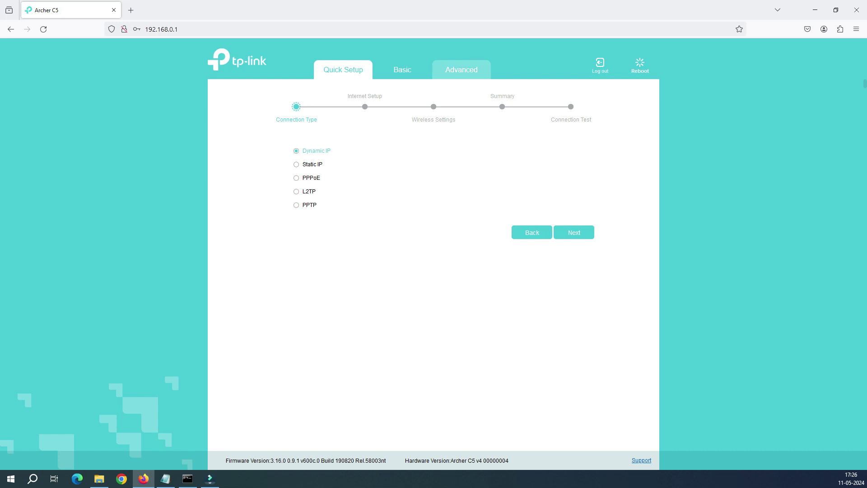
Step: Go to Advanced > Operation Mode, where Router is the current mode
click(461, 70)
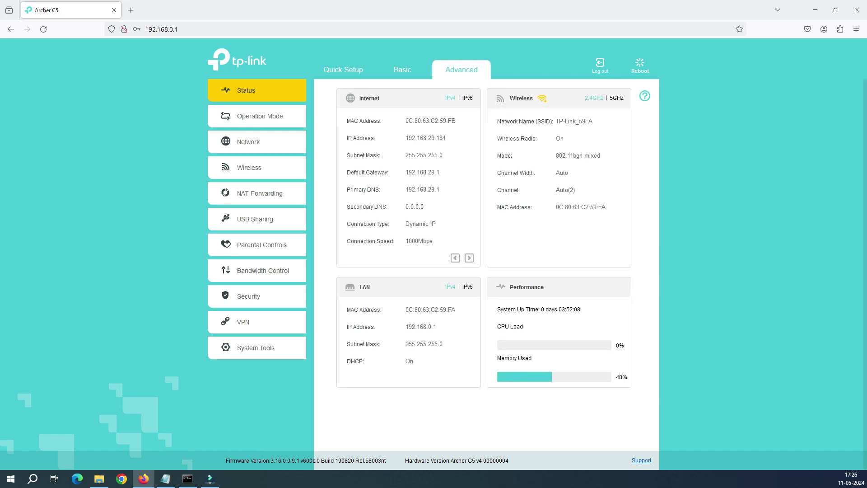
click(260, 116)
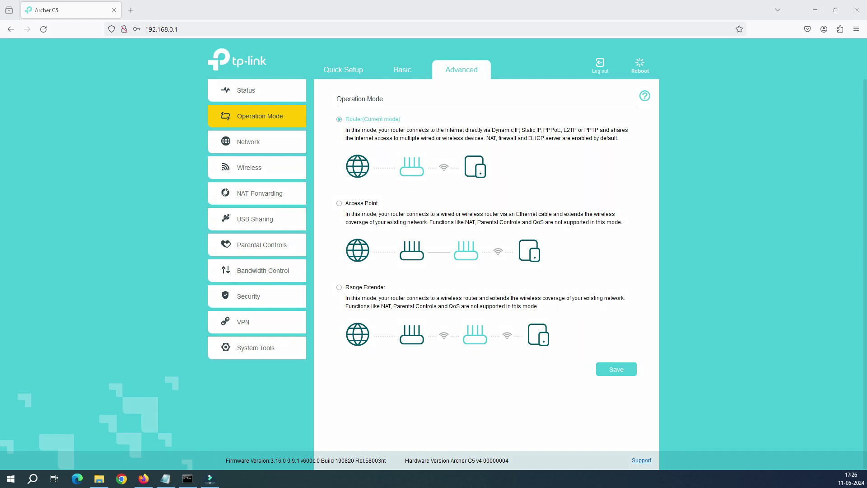
drag(336, 126, 404, 122)
drag(349, 181, 416, 180)
drag(482, 183, 503, 174)
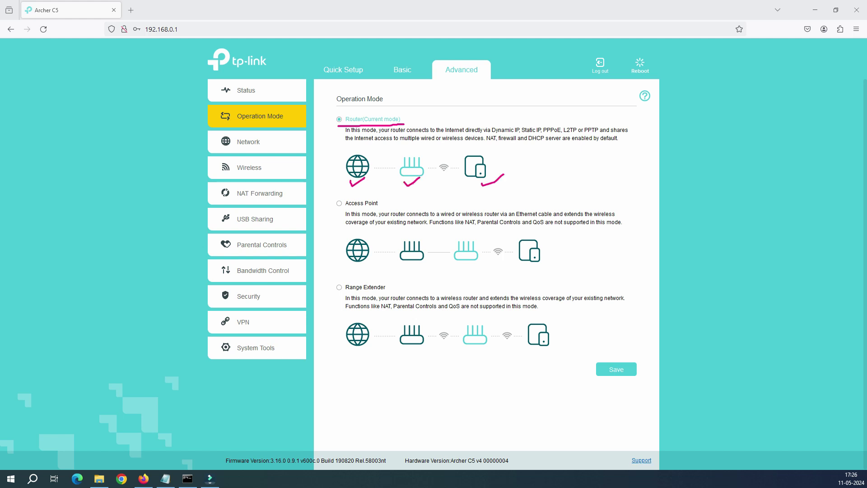
drag(340, 211, 390, 209)
drag(348, 265, 364, 259)
mouse_move(403, 237)
mouse_down()
mouse_move(407, 224)
mouse_move(429, 230)
mouse_up()
drag(424, 261, 459, 259)
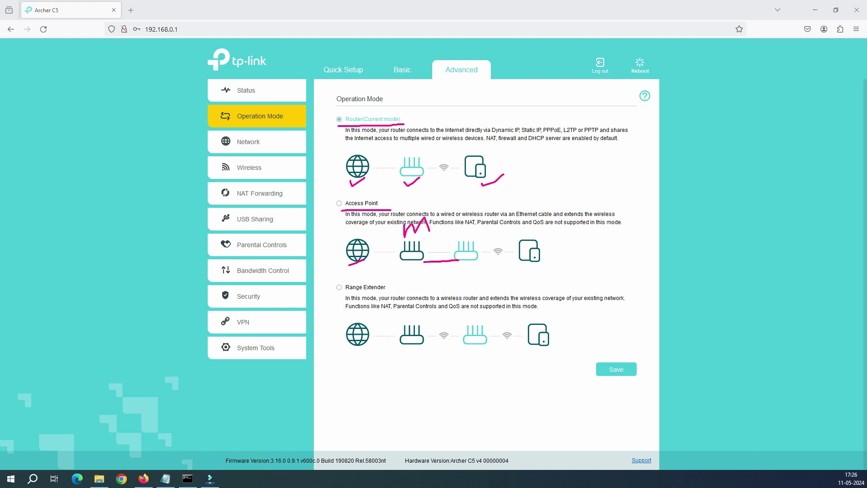
mouse_move(530, 262)
mouse_down()
mouse_move(552, 260)
mouse_move(527, 239)
mouse_up()
mouse_move(419, 261)
mouse_down()
mouse_move(460, 290)
mouse_move(483, 271)
mouse_move(466, 288)
mouse_up()
drag(470, 265, 471, 271)
drag(480, 264, 480, 272)
mouse_move(408, 261)
mouse_down()
mouse_move(423, 304)
mouse_move(441, 302)
mouse_up()
drag(441, 302, 440, 288)
drag(425, 274, 426, 288)
drag(433, 275, 434, 289)
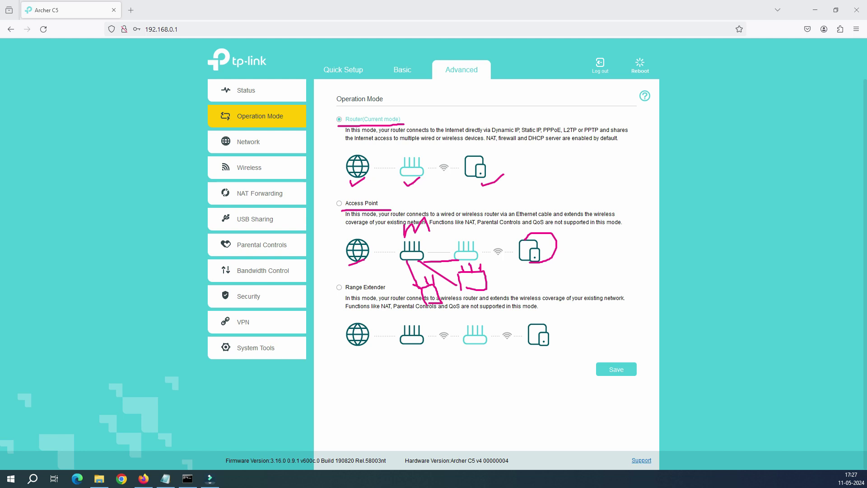
drag(491, 273, 493, 284)
mouse_move(448, 303)
mouse_down()
mouse_move(448, 316)
mouse_move(470, 309)
mouse_up()
drag(492, 270, 494, 273)
mouse_move(453, 300)
mouse_down()
mouse_move(465, 311)
mouse_move(449, 299)
mouse_up()
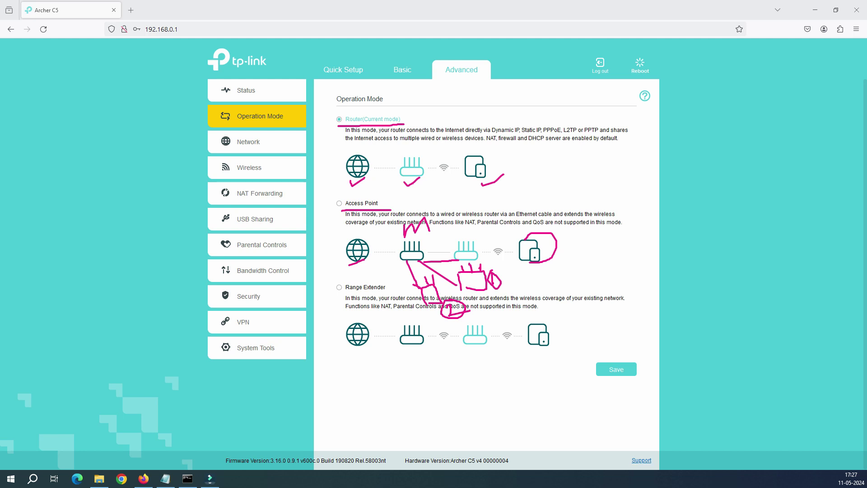
key(e)
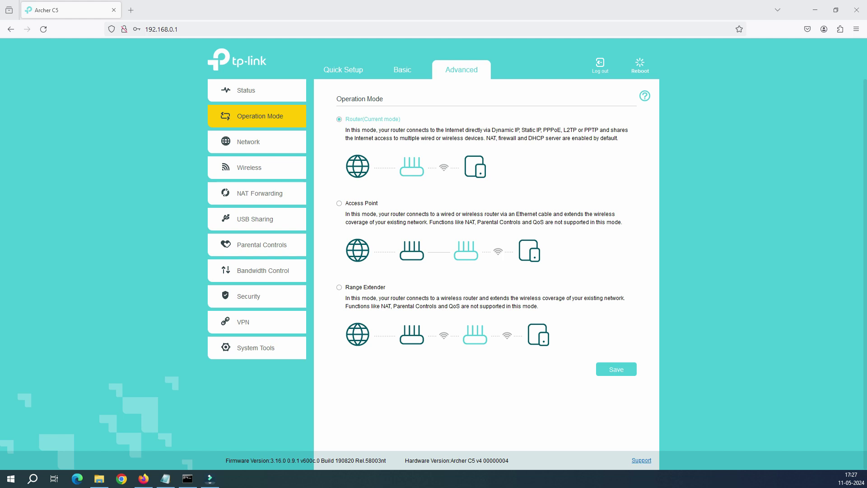
Step: Select Access Point mode, save, and confirm the router reboot
click(339, 203)
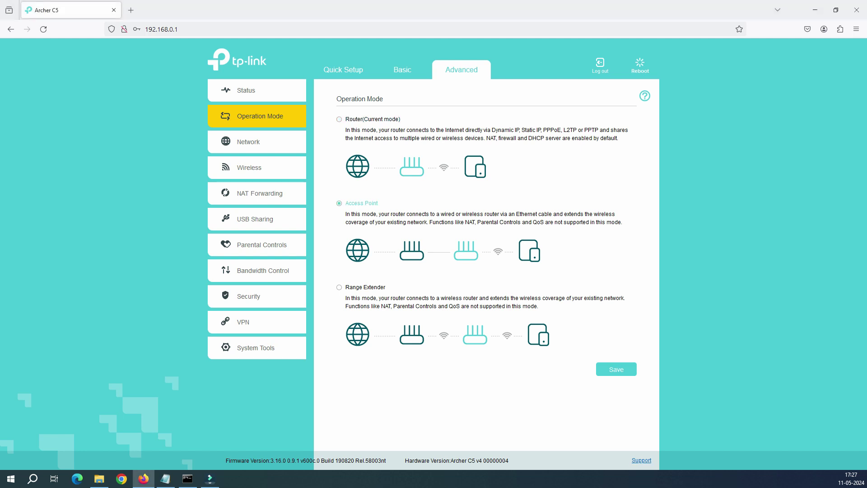
click(616, 369)
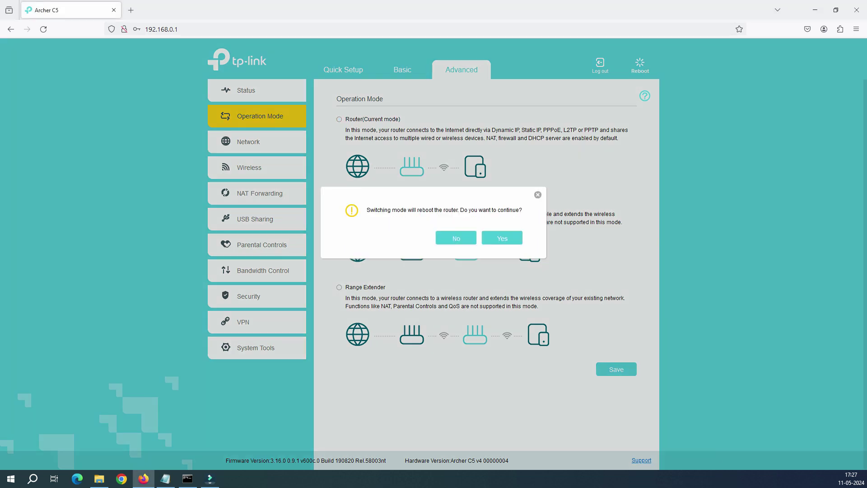
click(502, 238)
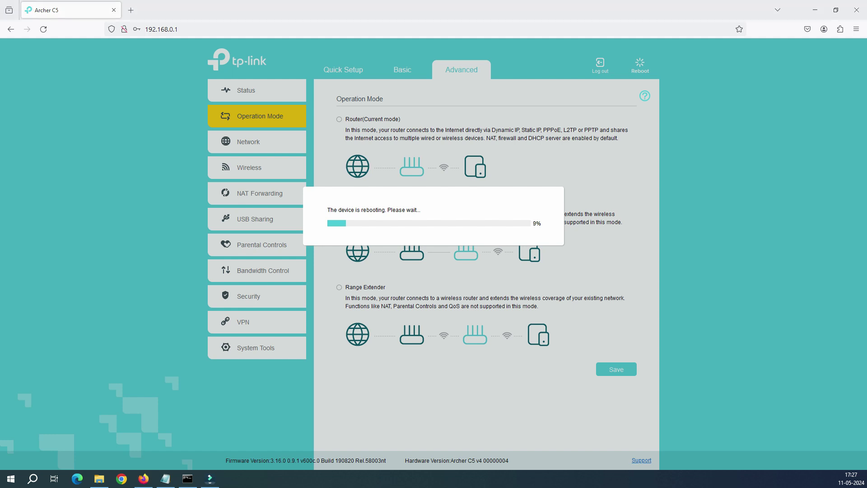
Step: Wait out the reboot until the 192.168.0.1 page reports the connection timed out
mouse_move(137, 42)
mouse_down()
mouse_move(168, 19)
mouse_move(139, 33)
mouse_move(150, 39)
mouse_up()
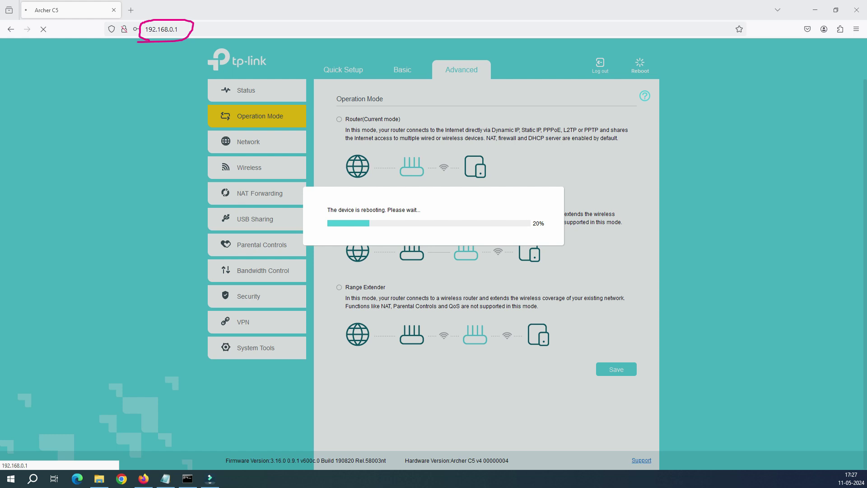
mouse_move(619, 252)
mouse_down()
mouse_move(625, 278)
mouse_move(639, 261)
mouse_move(649, 275)
mouse_move(689, 247)
mouse_move(691, 230)
mouse_move(733, 228)
mouse_move(733, 211)
mouse_move(770, 200)
mouse_move(779, 212)
mouse_up()
mouse_move(788, 180)
mouse_down()
mouse_move(778, 206)
mouse_move(800, 179)
mouse_move(799, 196)
mouse_up()
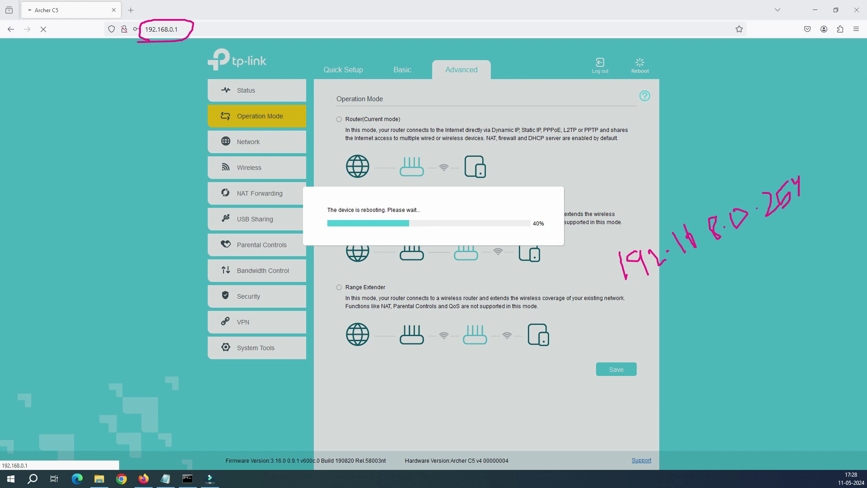
mouse_move(189, 19)
mouse_down()
mouse_move(181, 38)
mouse_move(243, 58)
mouse_up()
mouse_move(752, 234)
mouse_down()
mouse_move(754, 243)
mouse_move(813, 195)
mouse_up()
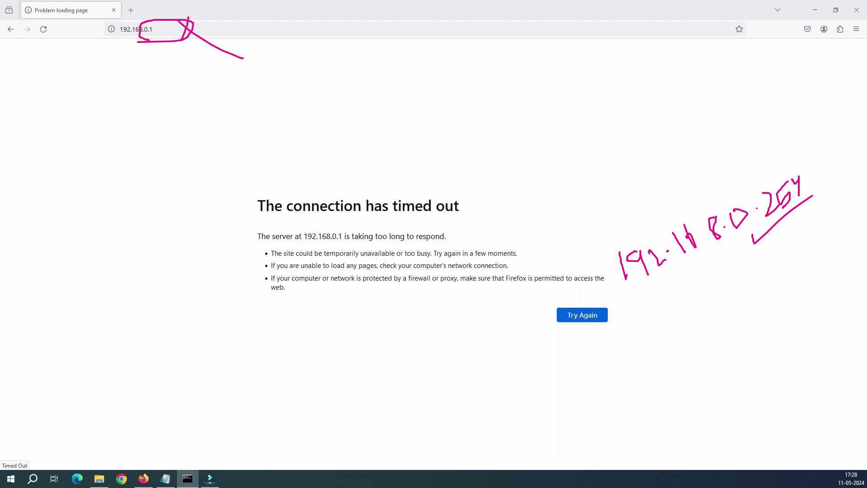
Step: Bring up Command Prompt and highlight the old Default Gateway line showing 192.168.0.1
click(187, 478)
drag(366, 132, 429, 180)
drag(264, 385, 221, 384)
drag(87, 385, 265, 384)
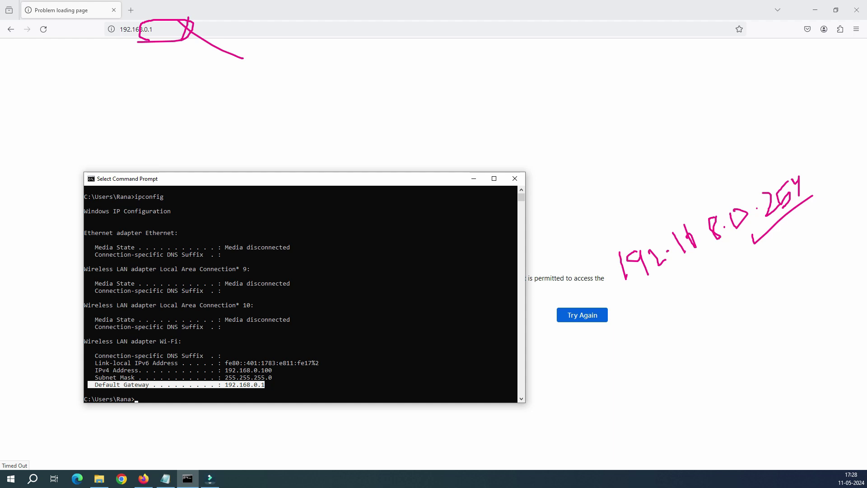
click(280, 356)
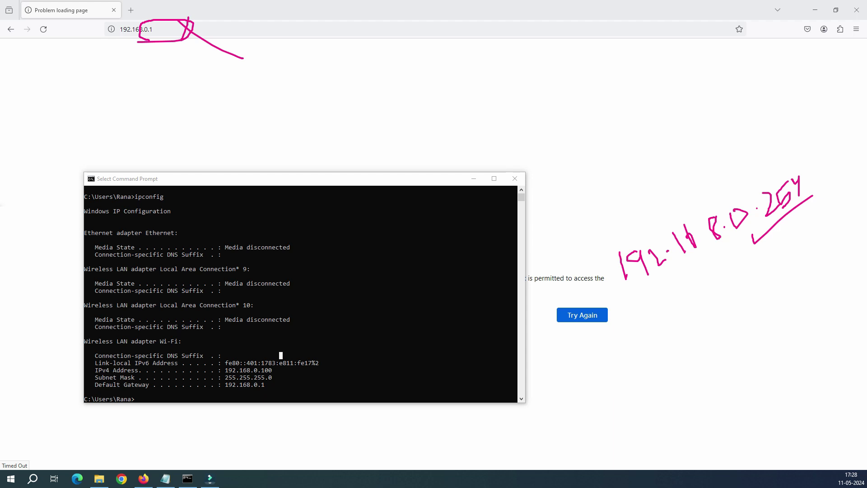
Step: Rerun ipconfig and mark the new Wi-Fi default gateway 192.168.0.254, then return to Firefox
key(Up)
key(Return)
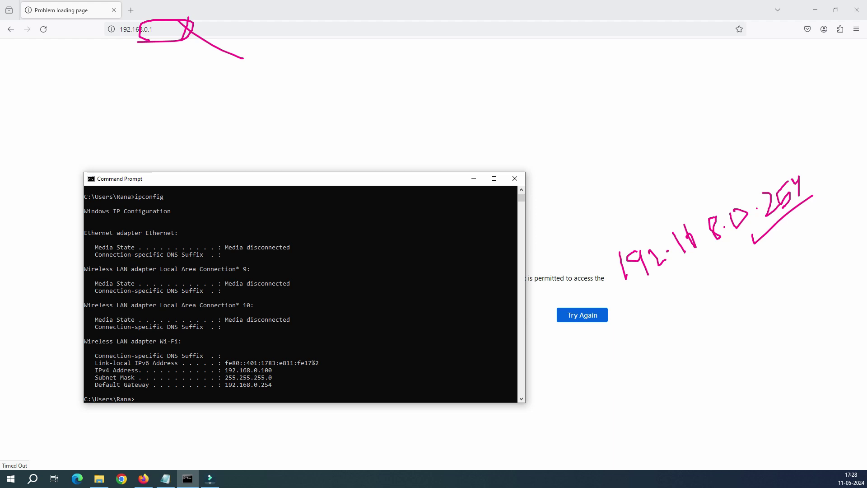
drag(95, 385, 225, 384)
click(277, 384)
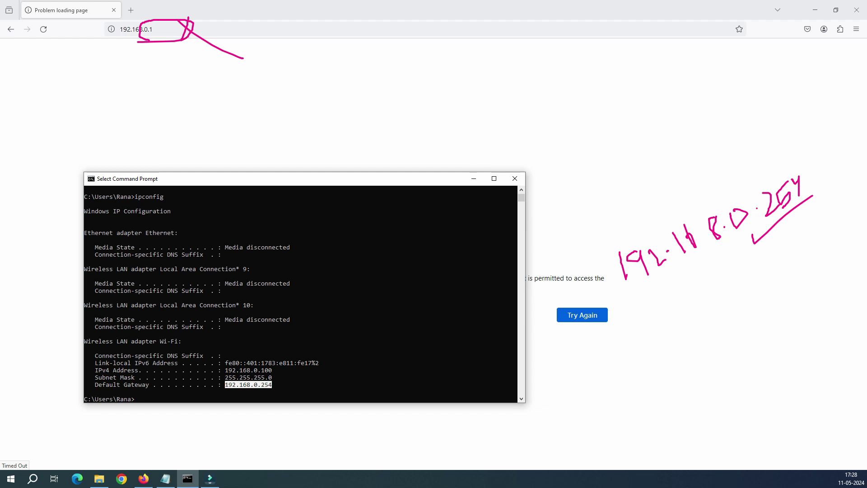
click(136, 29)
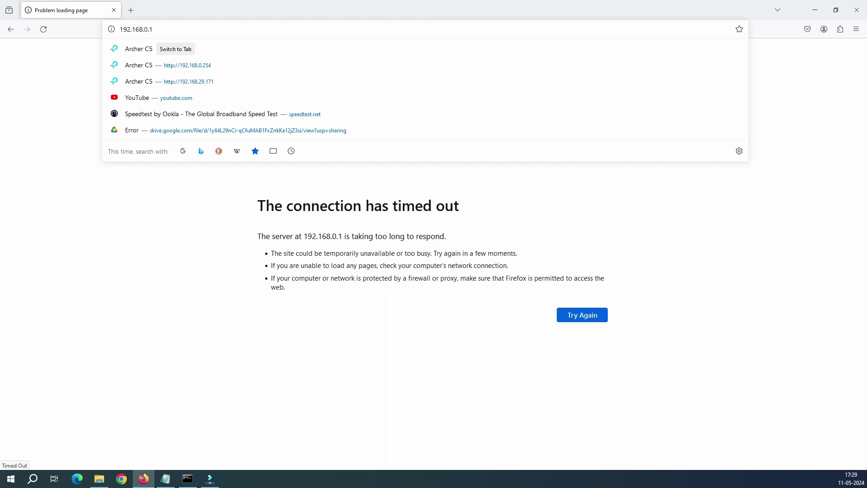
Step: Load the router at 192.168.0.254 and log in with the admin password
key(BackSpace)
text(254)
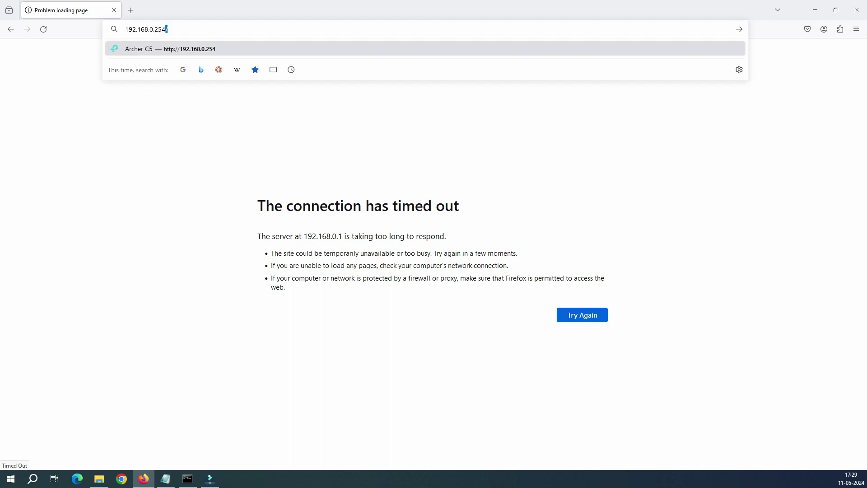
key(Return)
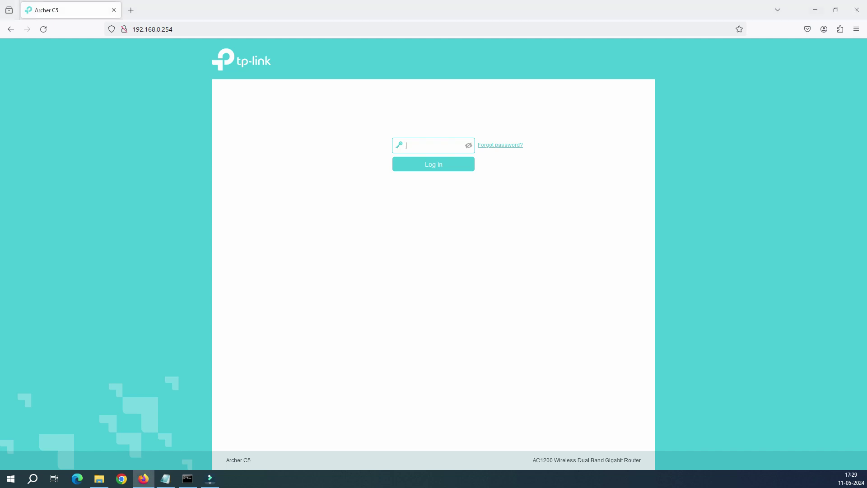
key(Return)
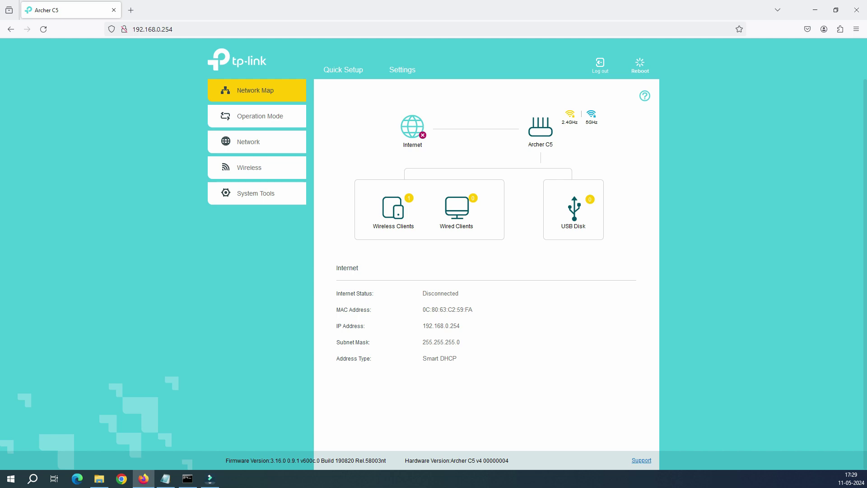
Step: Open the Operation Mode page and verify Access Point is marked as the current mode
click(260, 116)
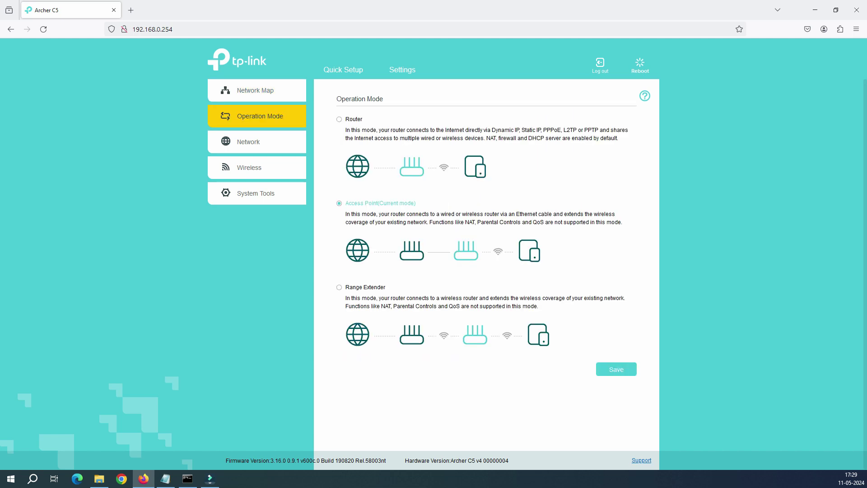
drag(338, 209, 416, 204)
mouse_move(187, 74)
mouse_down()
mouse_move(301, 71)
mouse_move(312, 210)
mouse_up()
mouse_move(185, 72)
mouse_down()
mouse_move(202, 212)
mouse_move(307, 212)
mouse_up()
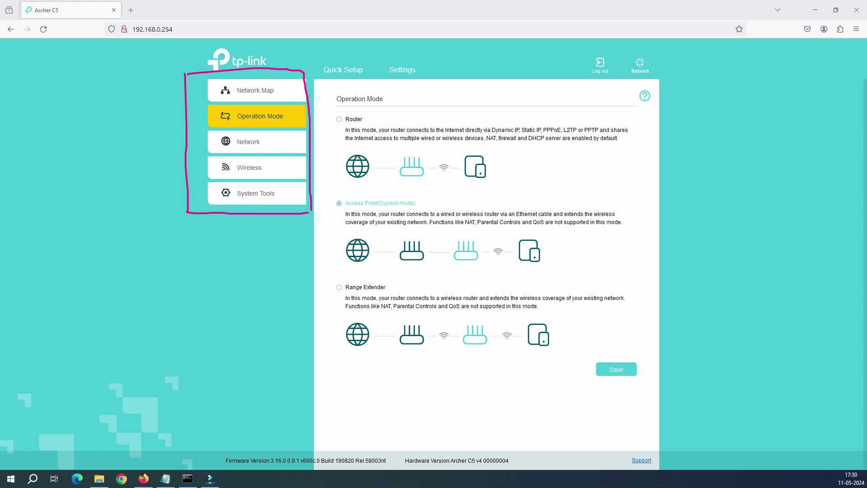
mouse_move(271, 137)
mouse_down()
mouse_move(282, 142)
mouse_move(277, 171)
mouse_up()
drag(212, 142, 251, 139)
drag(222, 172, 245, 166)
key(Escape)
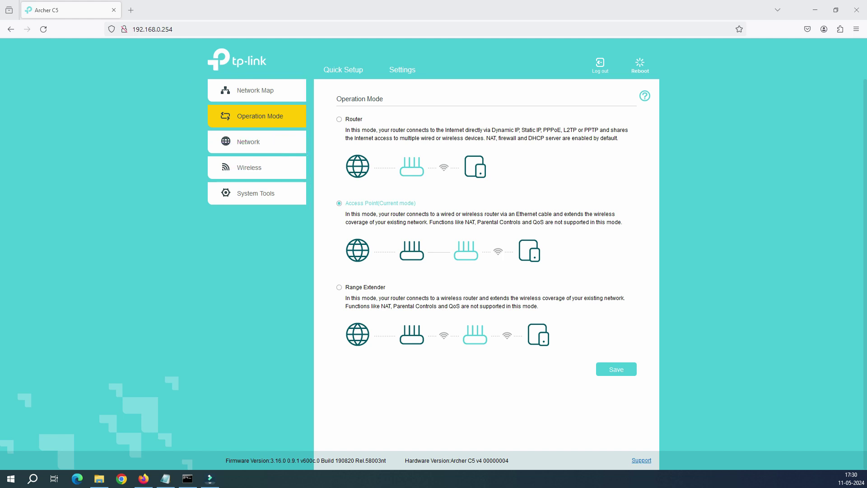
Step: Check the LAN Settings address type choices, then open the DHCP Server page
click(249, 142)
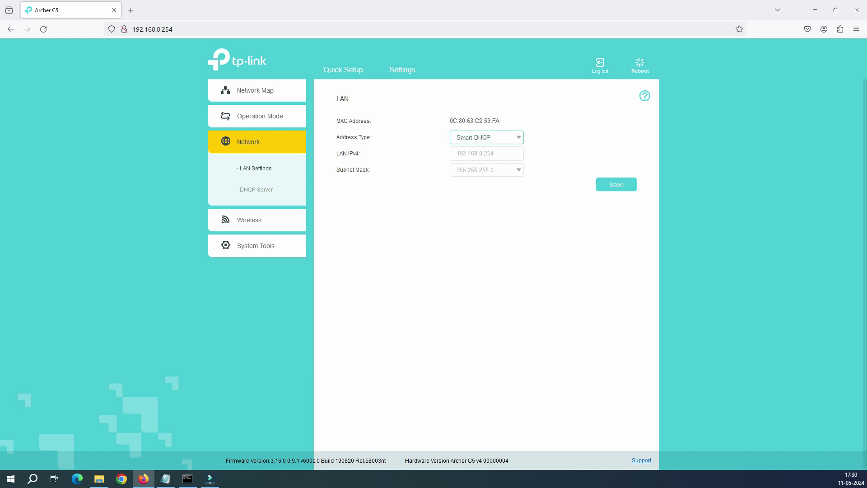
click(486, 138)
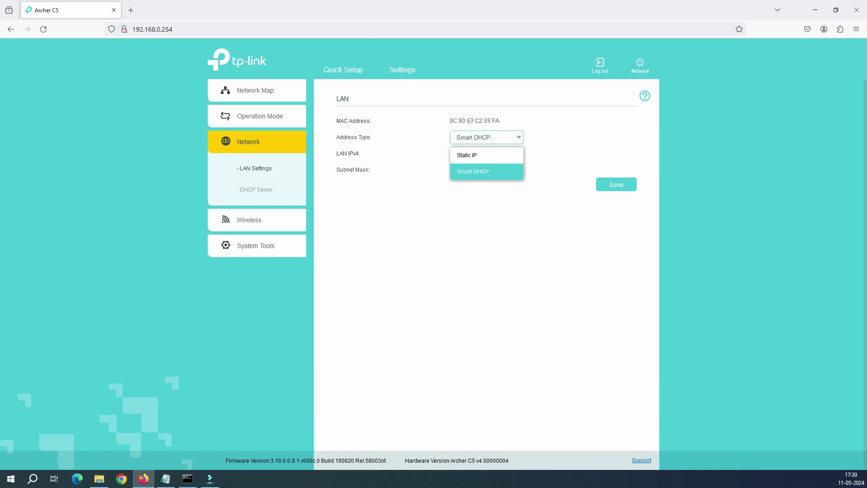
click(256, 189)
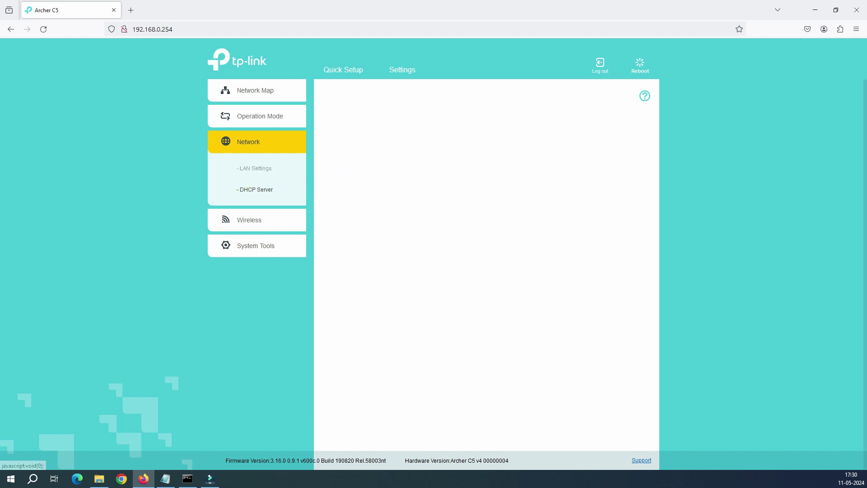
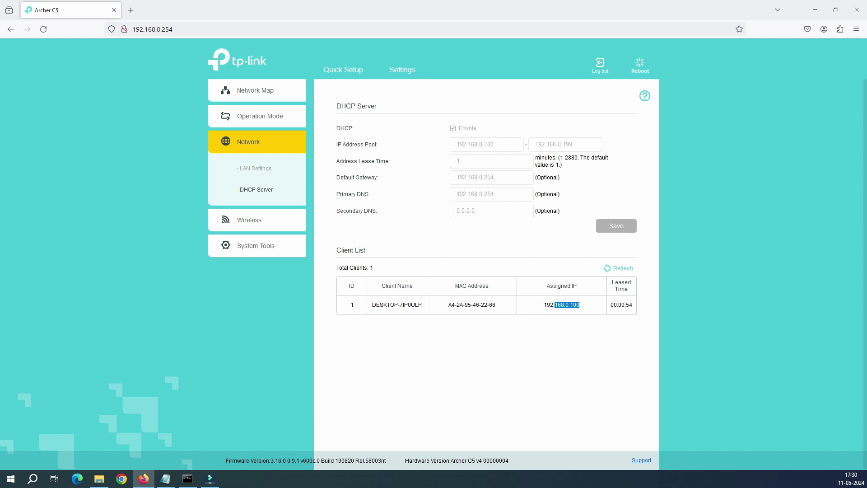
key(alt+Tab)
mouse_move(84, 293)
mouse_down()
mouse_move(88, 248)
mouse_move(119, 243)
mouse_move(96, 297)
mouse_up()
drag(89, 248, 82, 218)
drag(129, 239, 135, 219)
mouse_move(77, 59)
mouse_down()
mouse_move(73, 102)
mouse_move(113, 61)
mouse_move(74, 66)
mouse_up()
drag(104, 114, 99, 242)
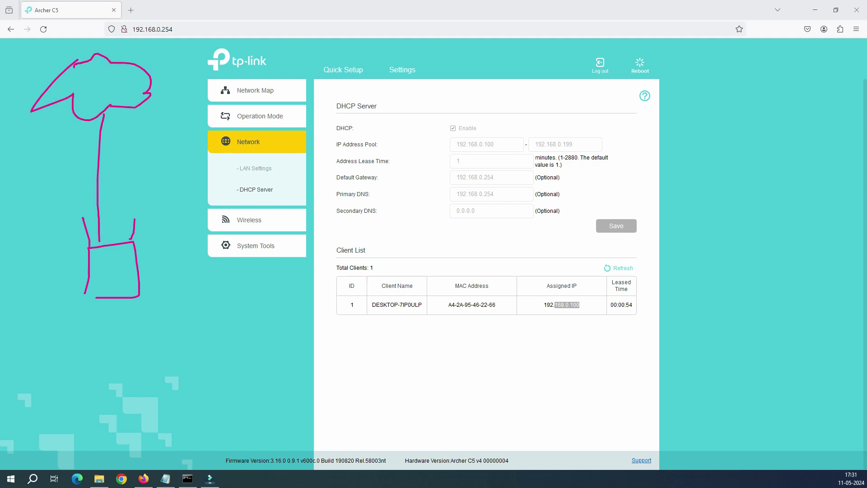
mouse_move(83, 294)
mouse_down()
mouse_move(270, 300)
mouse_move(274, 313)
mouse_up()
mouse_move(270, 283)
mouse_down()
mouse_move(323, 300)
mouse_move(279, 317)
mouse_up()
drag(324, 260, 321, 279)
mouse_move(278, 260)
mouse_down()
mouse_move(292, 306)
mouse_move(303, 302)
mouse_up()
mouse_move(107, 302)
mouse_down()
mouse_move(233, 366)
mouse_move(249, 384)
mouse_up()
mouse_move(246, 352)
mouse_down()
mouse_move(308, 351)
mouse_move(224, 382)
mouse_up()
drag(245, 328, 248, 352)
drag(304, 351, 302, 331)
drag(261, 365, 279, 372)
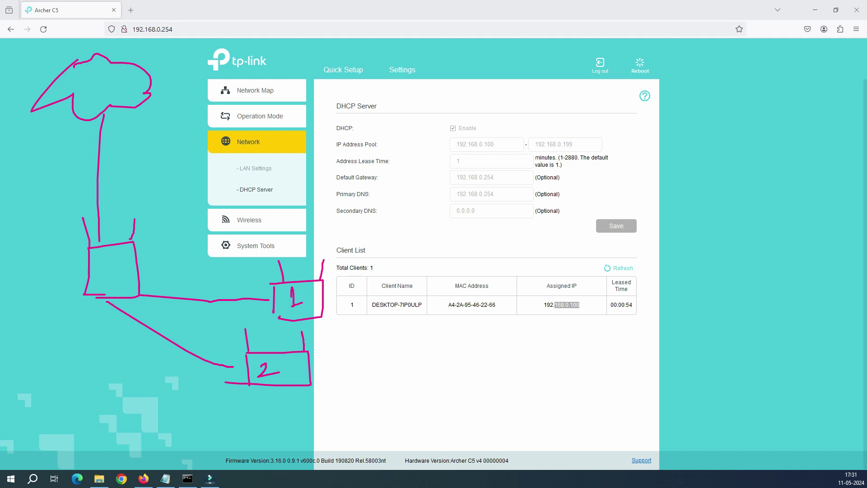
mouse_move(87, 299)
mouse_down()
mouse_move(174, 416)
mouse_move(209, 431)
mouse_move(328, 400)
mouse_move(217, 438)
mouse_move(238, 432)
mouse_up()
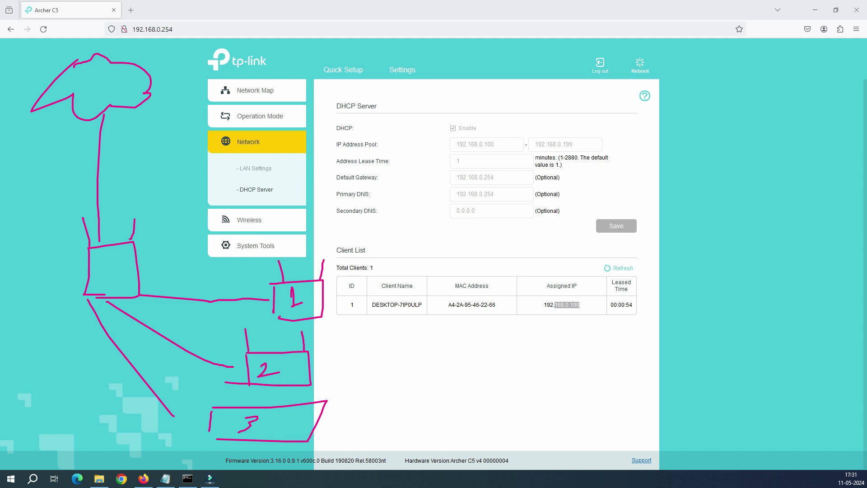
mouse_move(160, 252)
mouse_down()
mouse_move(168, 291)
mouse_move(183, 246)
mouse_move(174, 292)
mouse_up()
mouse_move(201, 273)
mouse_down()
mouse_move(204, 284)
mouse_move(223, 274)
mouse_up()
drag(226, 262, 232, 272)
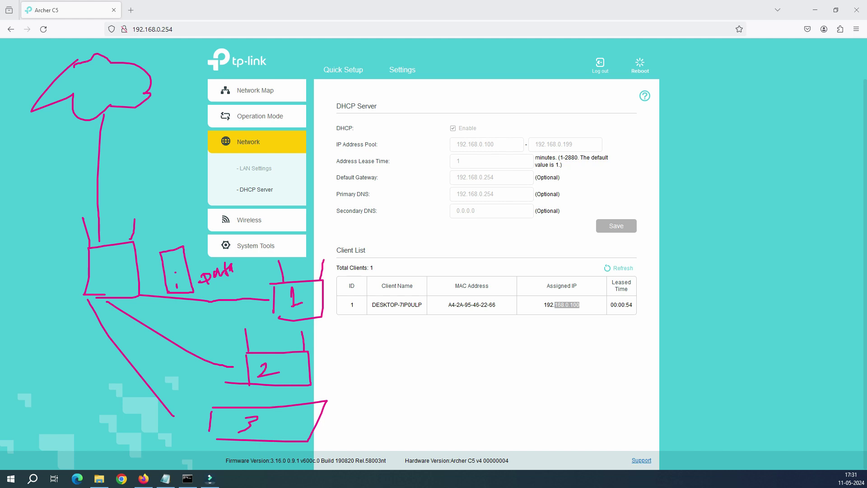
mouse_move(338, 434)
mouse_down()
mouse_move(347, 460)
mouse_move(387, 466)
mouse_up()
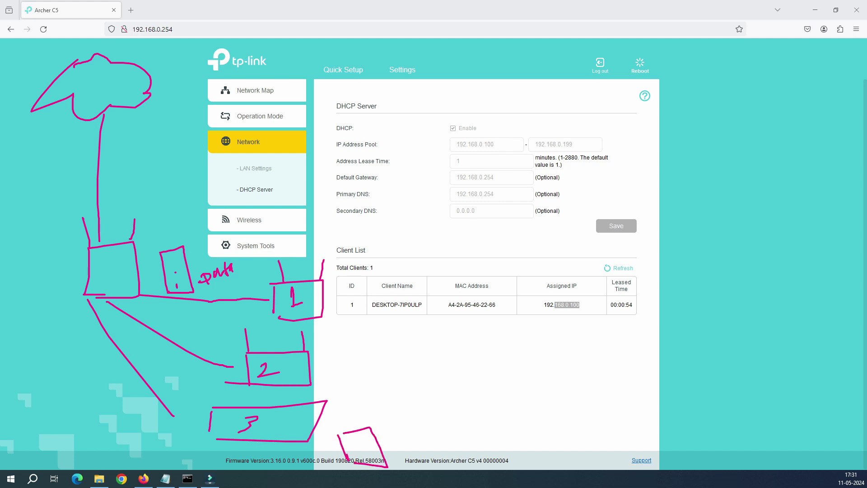
drag(316, 428, 326, 430)
mouse_move(340, 368)
mouse_down()
mouse_move(343, 391)
mouse_move(347, 384)
mouse_up()
mouse_move(330, 284)
mouse_down()
mouse_move(363, 301)
mouse_move(338, 306)
mouse_up()
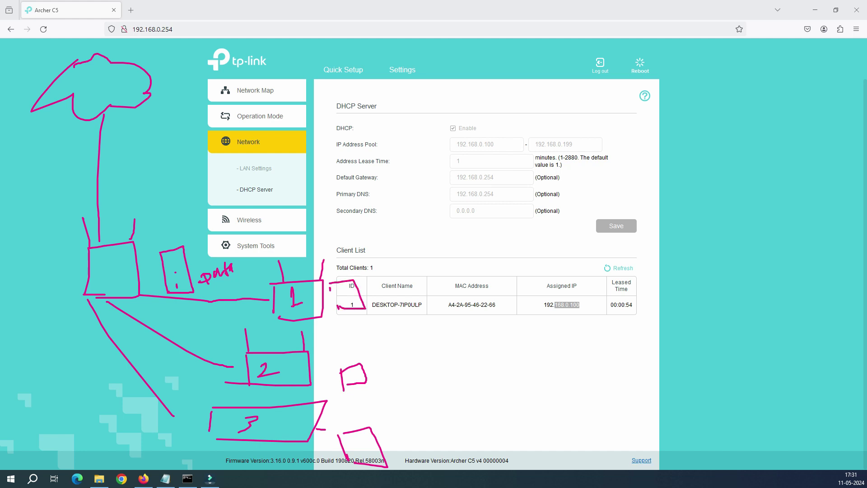
mouse_move(343, 442)
mouse_down()
mouse_move(208, 427)
mouse_move(128, 364)
mouse_move(88, 296)
mouse_move(90, 277)
mouse_move(179, 276)
mouse_move(177, 284)
mouse_up()
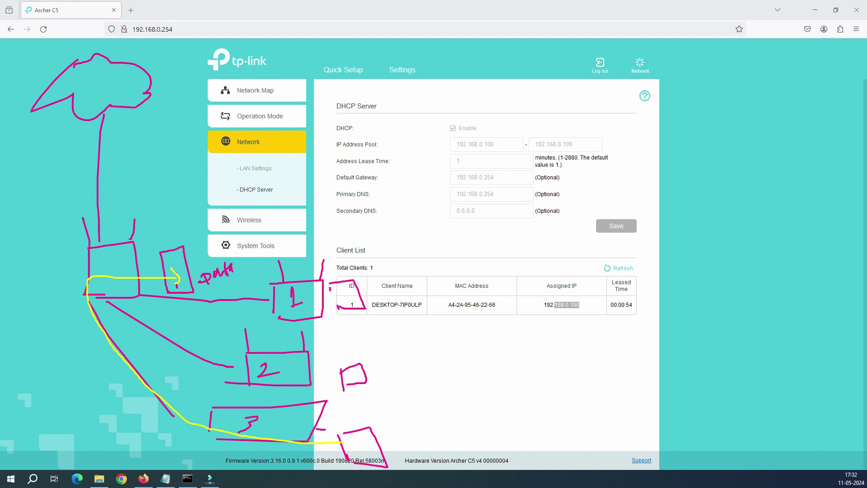
drag(347, 377, 250, 375)
key(ctrl+z)
mouse_move(357, 375)
mouse_down()
mouse_move(247, 371)
mouse_move(123, 321)
mouse_move(107, 289)
mouse_move(177, 282)
mouse_up()
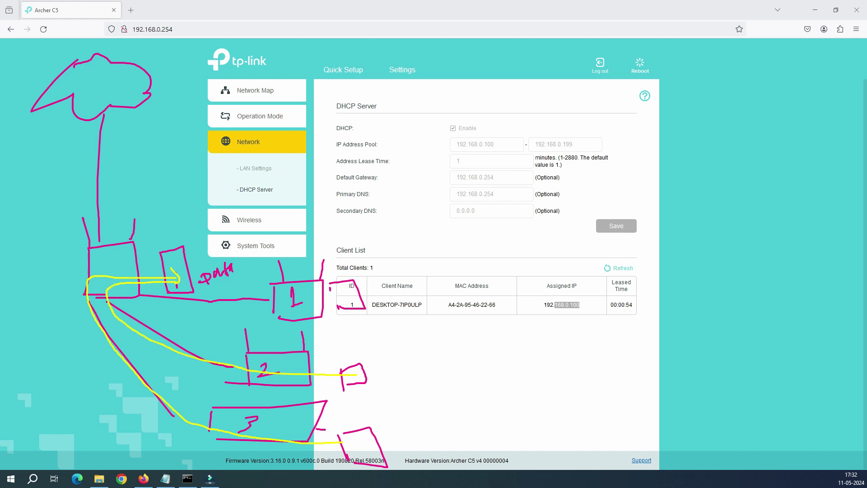
mouse_move(350, 300)
mouse_down()
mouse_move(261, 302)
mouse_move(175, 275)
mouse_up()
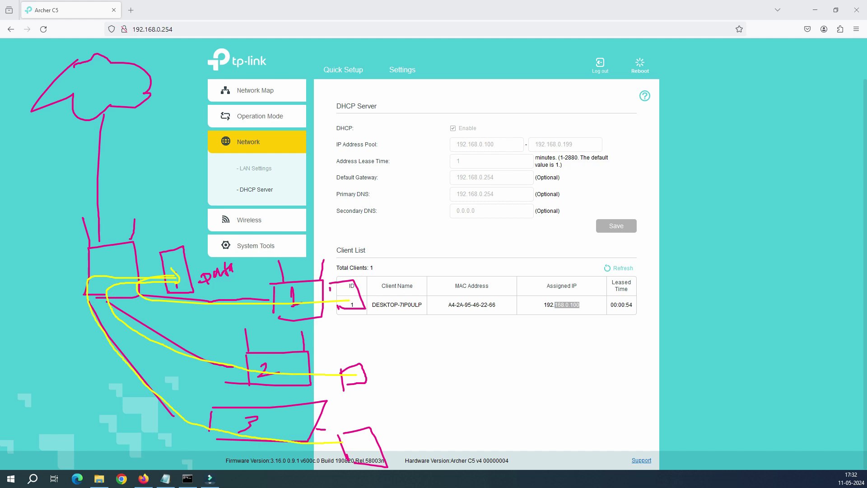
drag(306, 311, 324, 305)
drag(291, 364, 304, 361)
drag(299, 407, 312, 408)
mouse_move(132, 231)
mouse_down()
mouse_move(120, 209)
mouse_move(140, 214)
mouse_move(177, 177)
mouse_move(182, 225)
mouse_up()
mouse_move(205, 190)
mouse_down()
mouse_move(137, 223)
mouse_move(173, 208)
mouse_up()
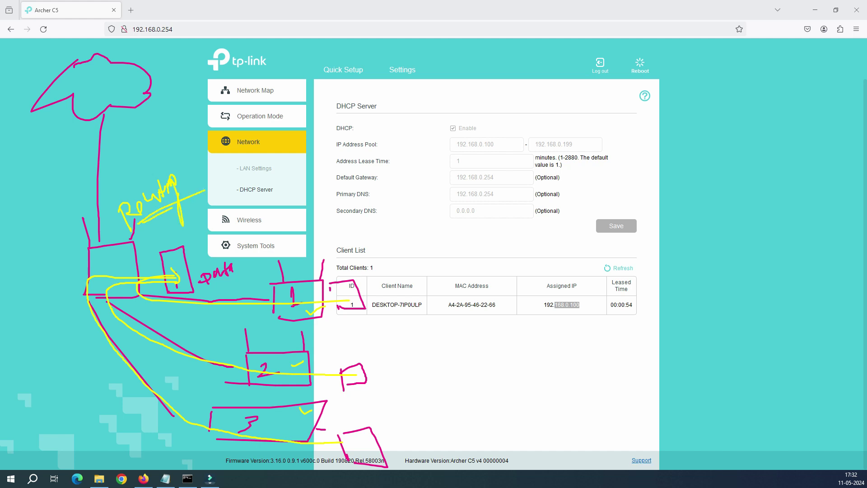
key(Escape)
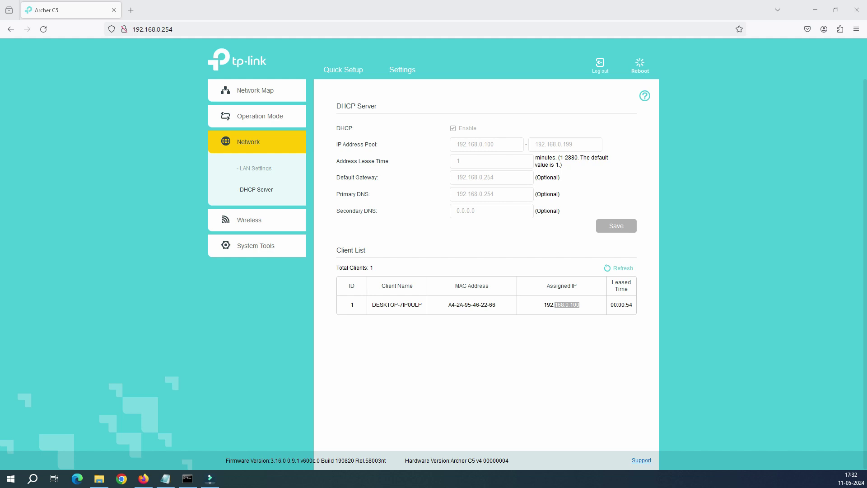
mouse_move(104, 284)
mouse_down()
mouse_move(100, 245)
mouse_move(134, 237)
mouse_move(111, 273)
mouse_move(103, 212)
mouse_move(127, 201)
mouse_up()
mouse_move(105, 279)
mouse_down()
mouse_move(151, 239)
mouse_move(157, 265)
mouse_move(190, 232)
mouse_up()
drag(112, 256, 124, 255)
mouse_move(194, 348)
mouse_down()
mouse_move(199, 366)
mouse_move(217, 358)
mouse_up()
mouse_move(224, 308)
mouse_down()
mouse_move(227, 324)
mouse_move(241, 314)
mouse_up()
mouse_move(233, 274)
mouse_down()
mouse_move(231, 257)
mouse_move(257, 254)
mouse_move(238, 274)
mouse_up()
drag(137, 267, 232, 261)
drag(122, 267, 235, 311)
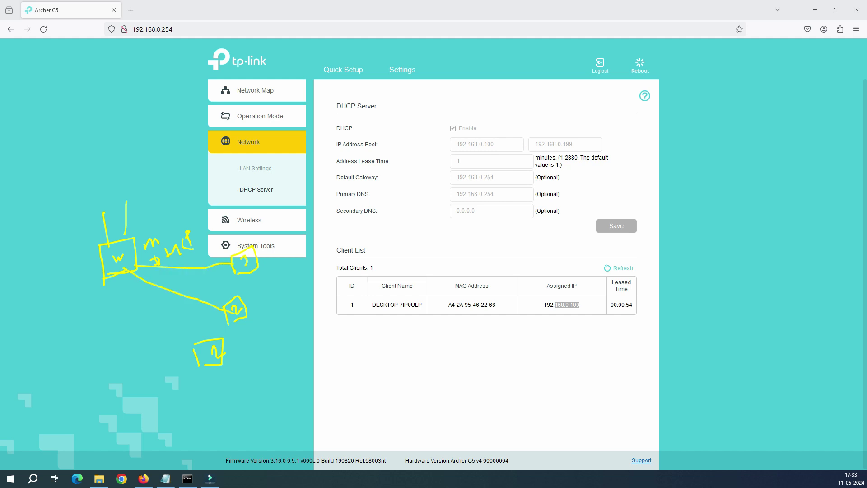
drag(116, 274, 211, 359)
mouse_move(242, 395)
mouse_down()
mouse_move(240, 413)
mouse_move(267, 409)
mouse_move(231, 421)
mouse_up()
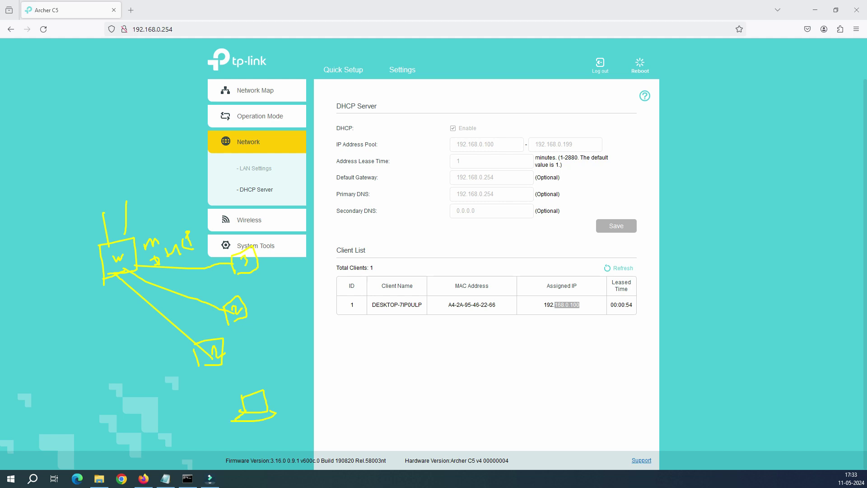
mouse_move(266, 326)
mouse_down()
mouse_move(283, 325)
mouse_move(270, 346)
mouse_move(296, 339)
mouse_up()
mouse_move(276, 266)
mouse_down()
mouse_move(273, 288)
mouse_move(266, 286)
mouse_up()
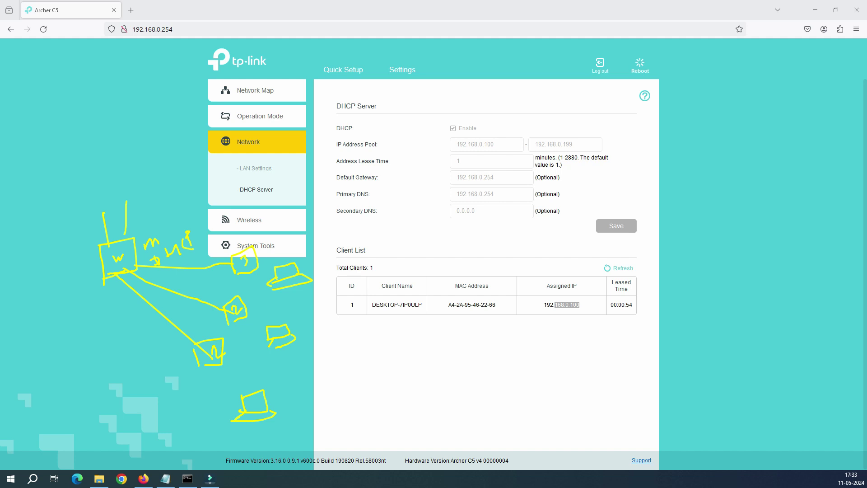
drag(277, 394, 280, 405)
drag(288, 342, 305, 346)
drag(300, 285, 306, 300)
mouse_move(270, 408)
mouse_down()
mouse_move(103, 272)
mouse_move(277, 330)
mouse_up()
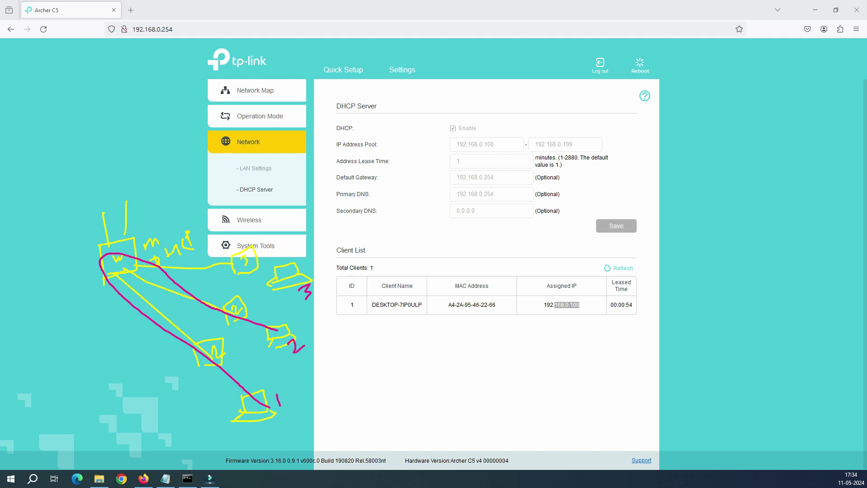
key(Escape)
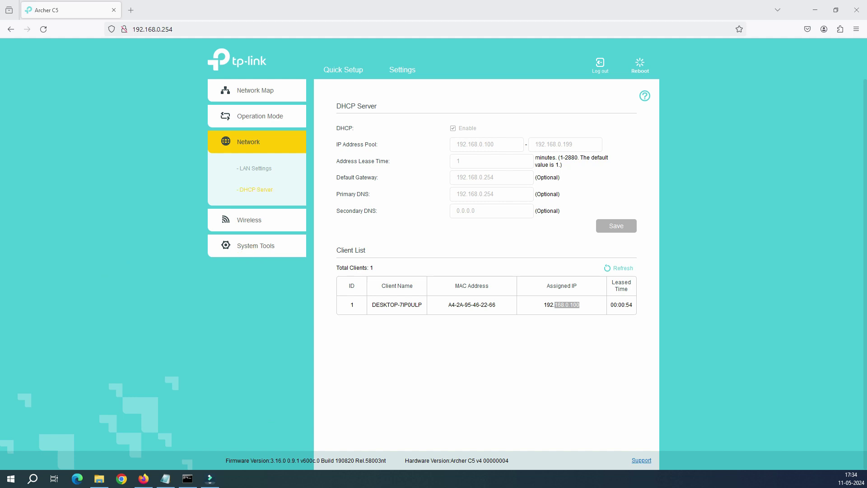
Step: Bring up the LAN page showing 192.168.0.254, list its address types, and sketch a wifi device
click(255, 168)
click(486, 138)
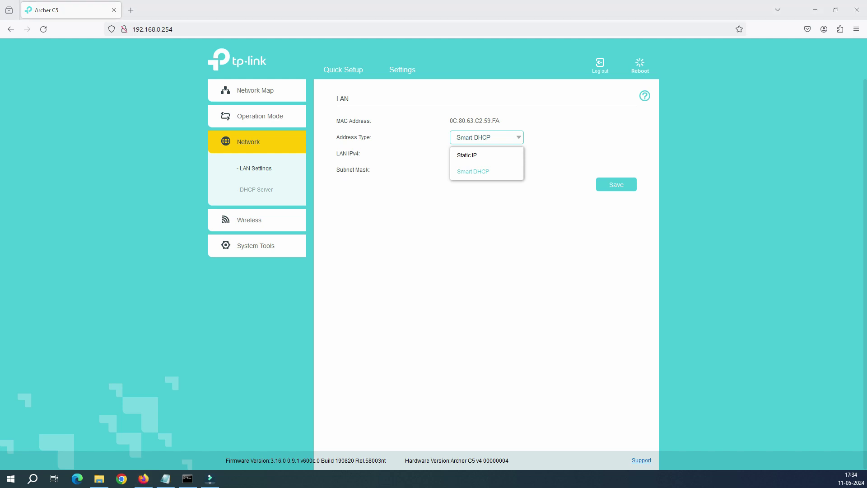
mouse_move(212, 293)
mouse_down()
mouse_move(213, 322)
mouse_move(235, 316)
mouse_move(216, 320)
mouse_up()
mouse_move(223, 351)
mouse_down()
mouse_move(223, 364)
mouse_move(258, 339)
mouse_move(224, 359)
mouse_move(227, 399)
mouse_move(237, 377)
mouse_move(235, 391)
mouse_up()
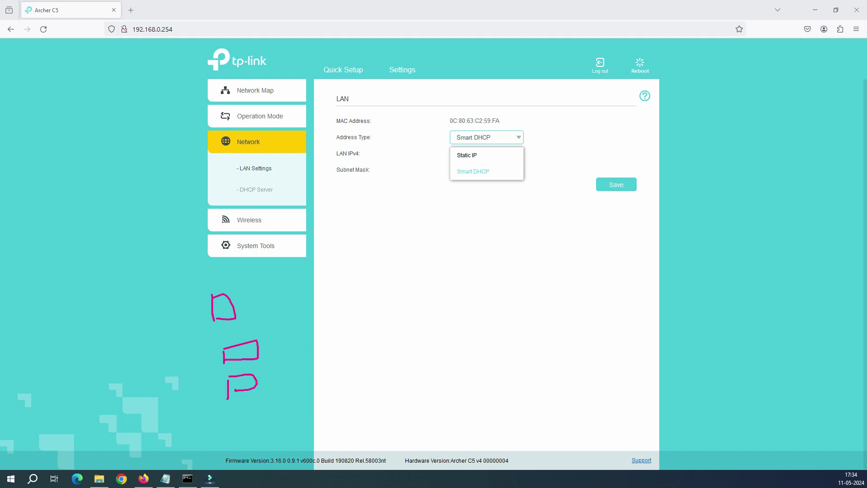
mouse_move(235, 304)
mouse_down()
mouse_move(279, 284)
mouse_move(283, 292)
mouse_up()
drag(288, 278, 288, 292)
drag(294, 282, 292, 291)
drag(298, 281, 300, 291)
Step: Label the other sketched devices as wifi, add a note, circle 192.168.0.254, then clear the annotations
drag(262, 340, 279, 338)
drag(287, 335, 289, 348)
drag(293, 328, 306, 344)
drag(268, 374, 288, 370)
drag(293, 369, 294, 381)
drag(296, 365, 303, 378)
drag(306, 361, 308, 369)
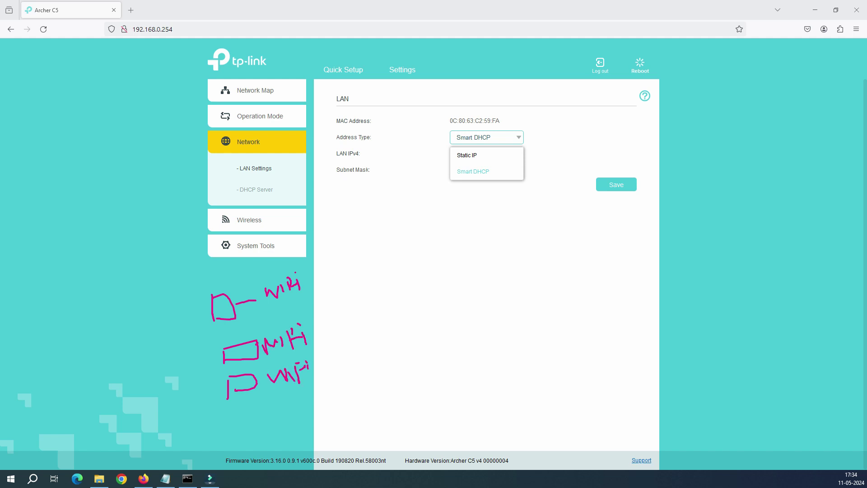
mouse_move(185, 291)
mouse_down()
mouse_move(186, 277)
mouse_move(199, 285)
mouse_move(220, 274)
mouse_move(230, 291)
mouse_move(225, 260)
mouse_up()
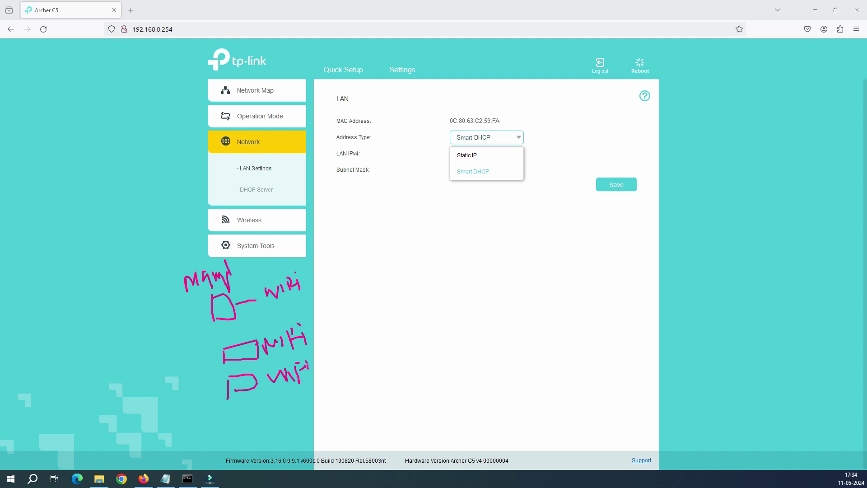
drag(204, 347, 217, 347)
mouse_move(146, 41)
mouse_down()
mouse_move(199, 33)
mouse_move(156, 39)
mouse_up()
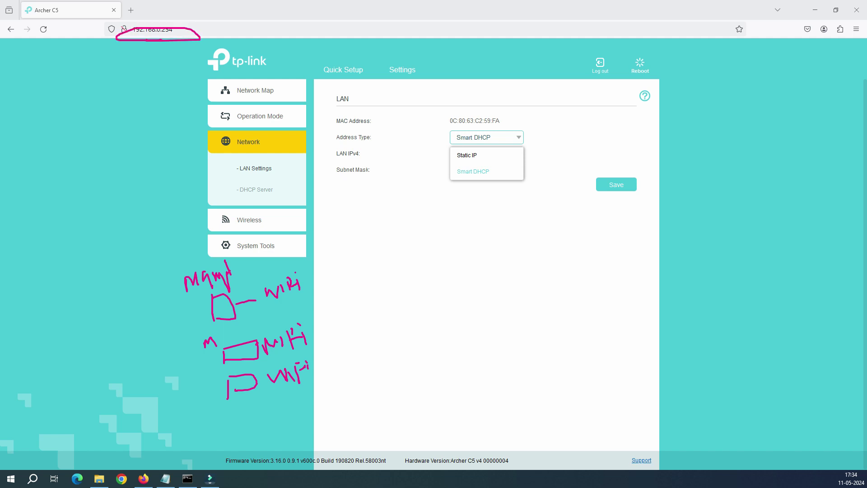
key(Escape)
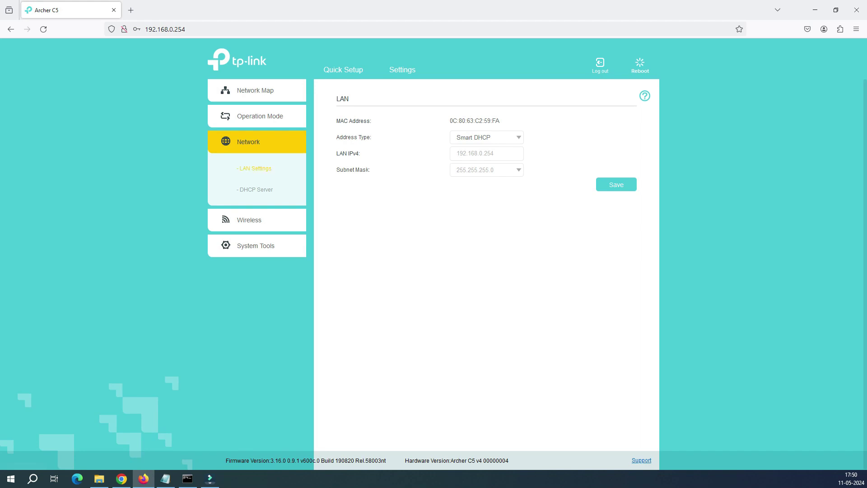
Step: Switch the LAN address type to Static IP with LAN IPv4 192.168.29.171
click(486, 137)
key(Return)
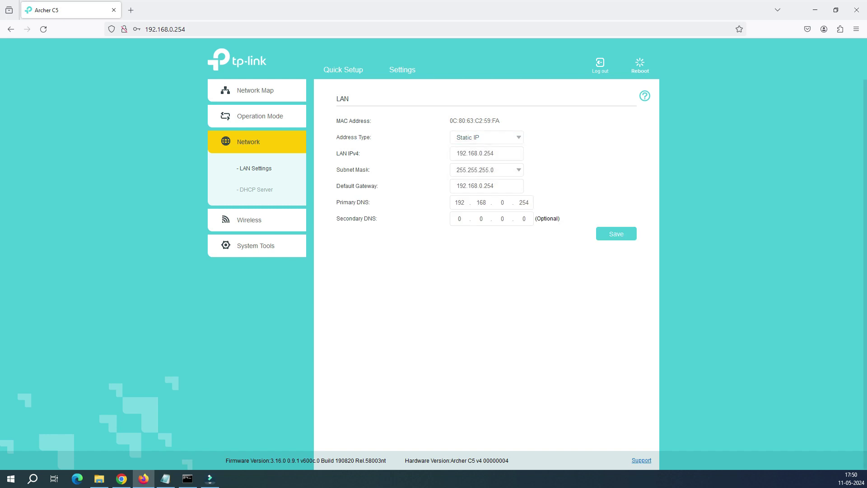
drag(494, 153, 479, 153)
text(29.171)
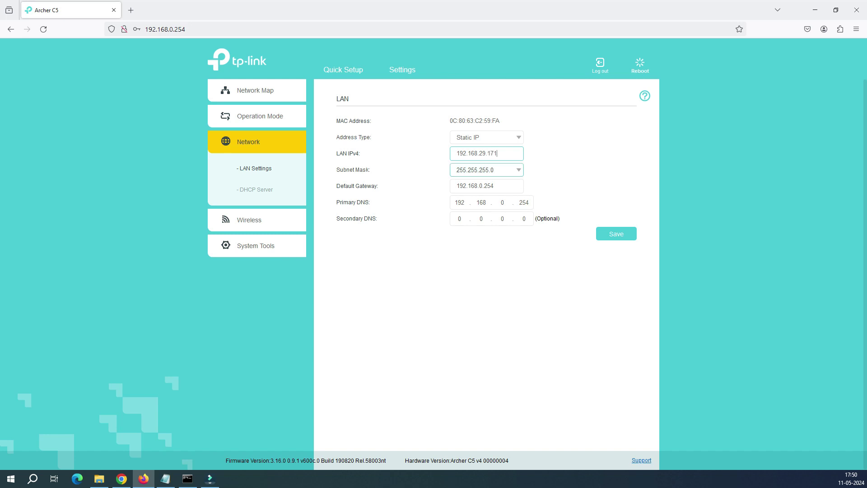
click(486, 170)
Step: Delete the default gateway and set the primary DNS to 192.168.29.1
key(Tab)
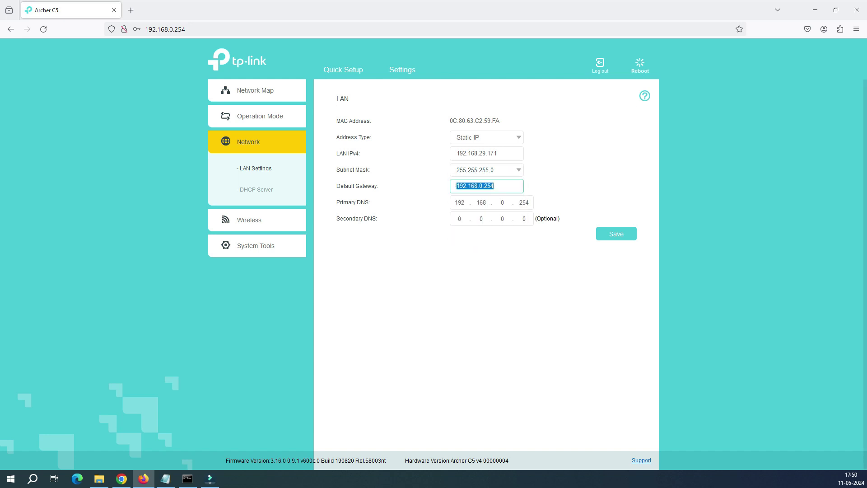
key(BackSpace)
click(503, 202)
text(29)
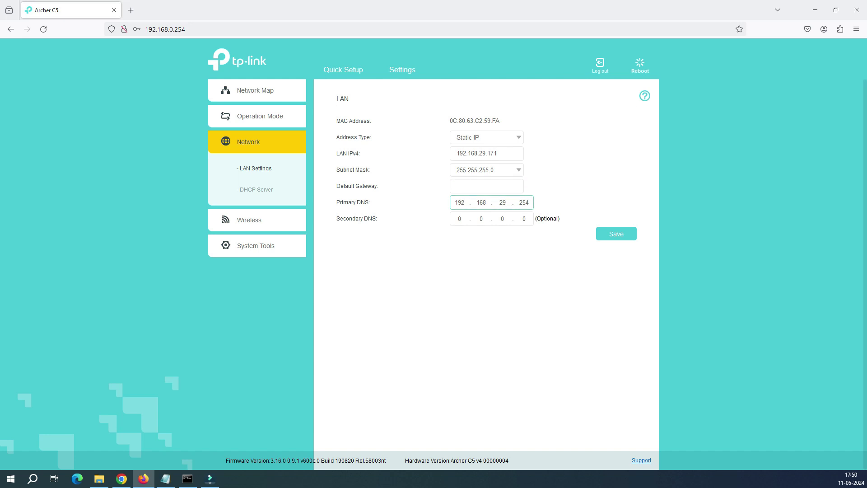
click(524, 203)
text(1)
triple_click(348, 153)
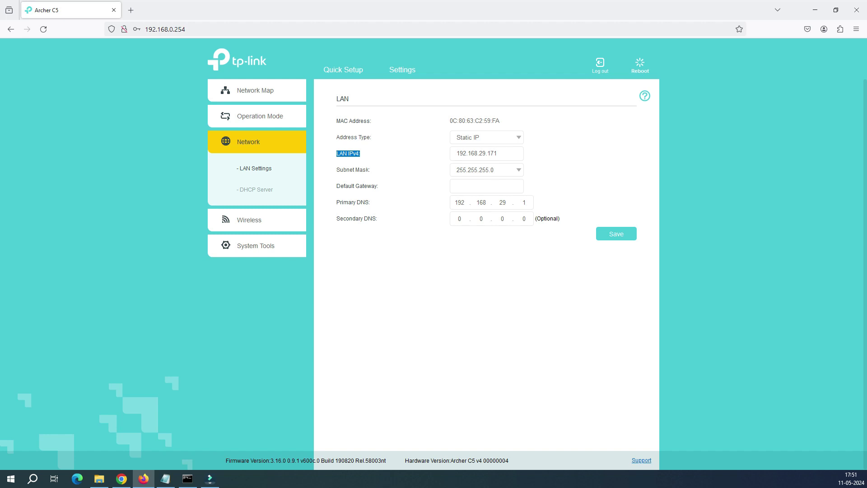
drag(497, 153, 456, 153)
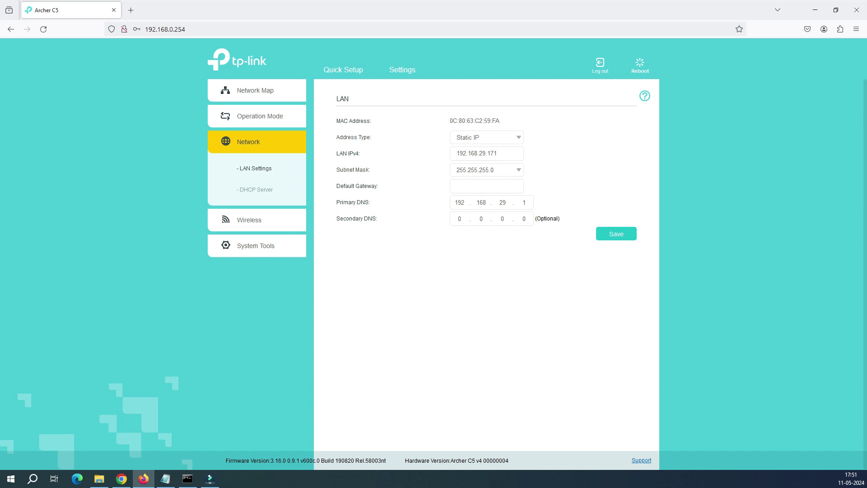
Step: Enter 8.8.8.8 as secondary DNS, save the LAN settings, and confirm the reboot
click(460, 219)
text(8.8.8.8)
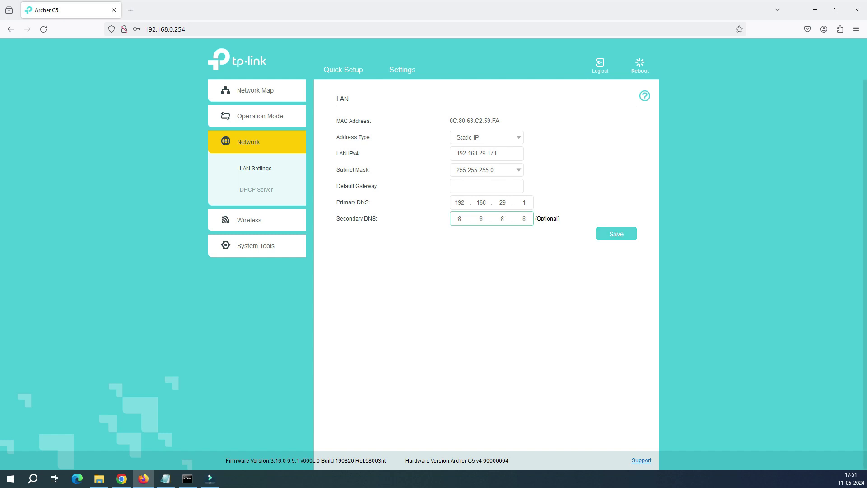
click(616, 234)
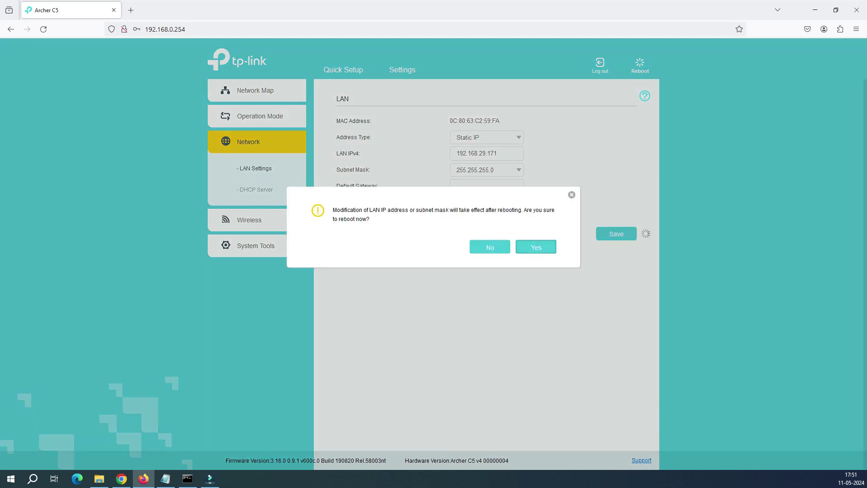
key(Return)
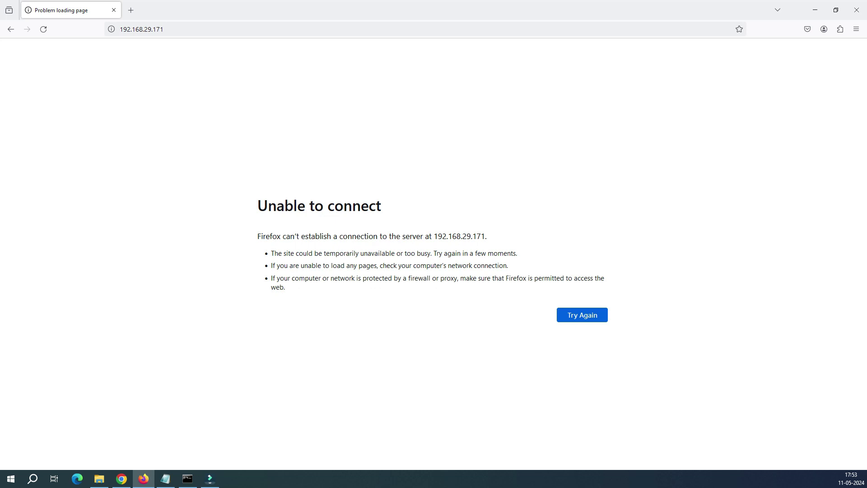
Step: Reload the admin page at 192.168.29.171, log in with the admin password, and view the LAN page's new IPv4 address
key(ctrl+l)
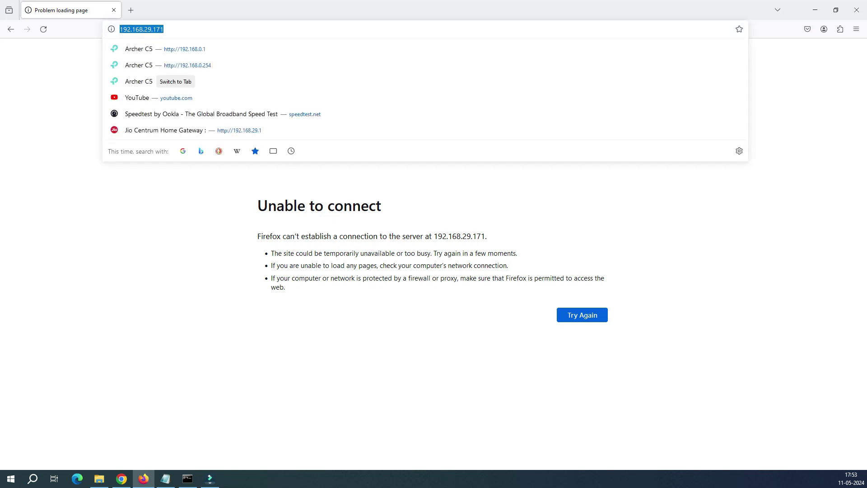
click(1, 204)
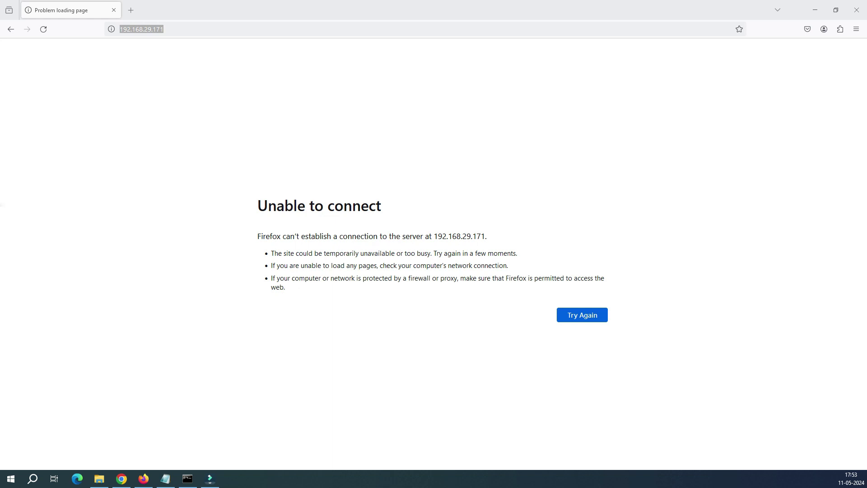
click(1, 204)
click(43, 29)
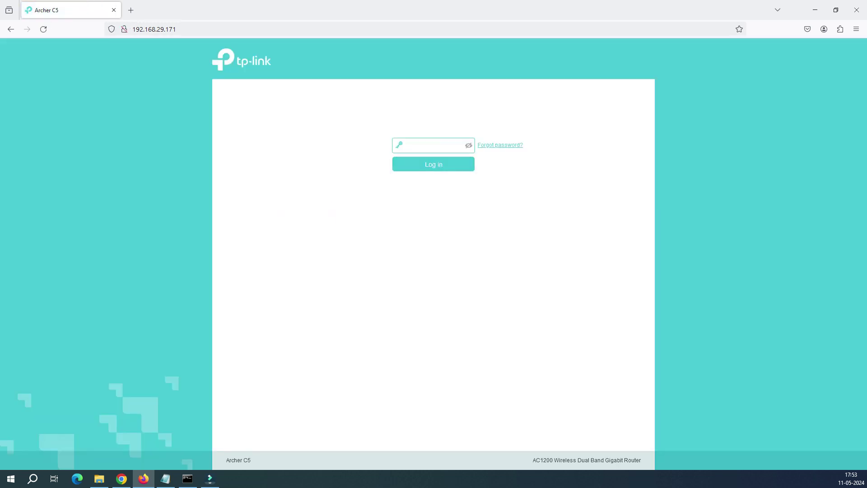
key(Return)
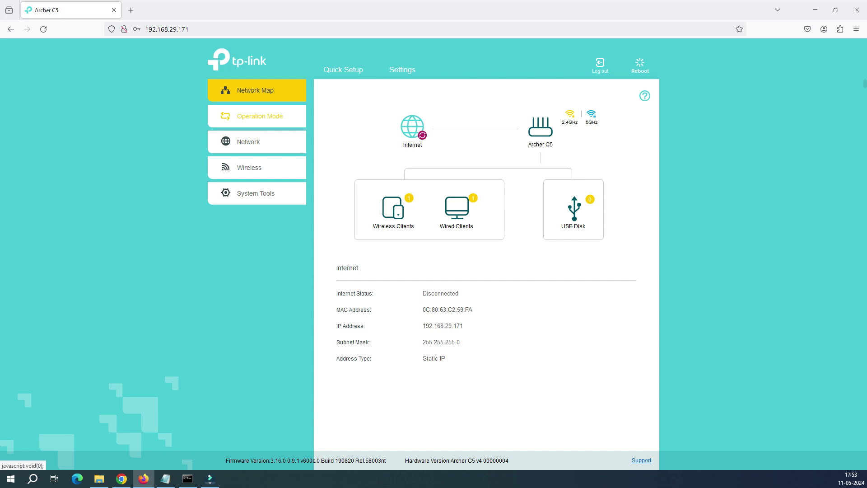
click(248, 141)
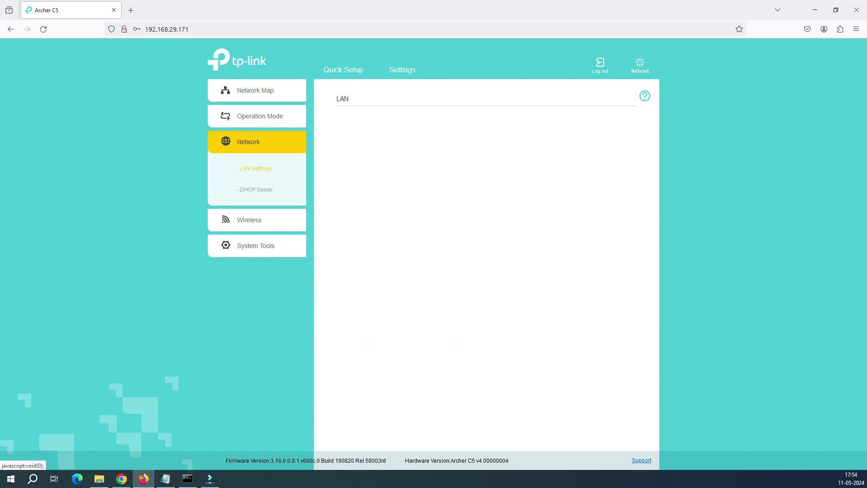
drag(498, 153, 455, 153)
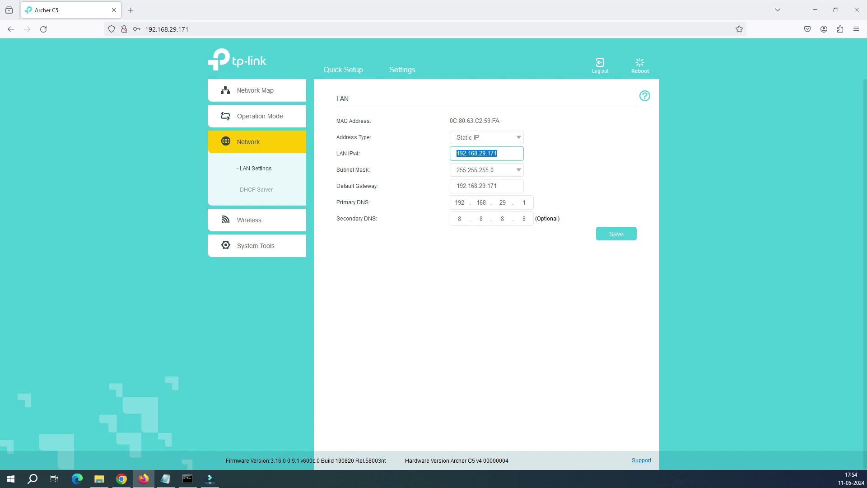
Step: Go to Network > DHCP Server, which shows DHCP switched off with 0 clients
key(ctrl+l)
key(Escape)
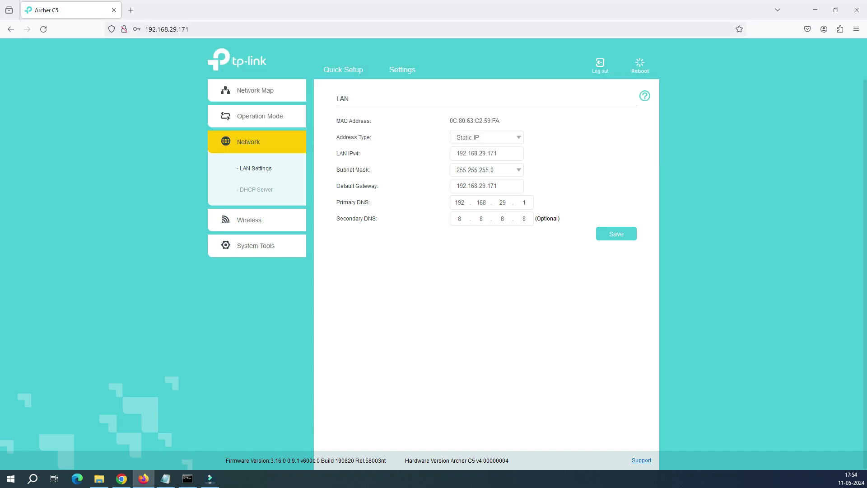
click(255, 189)
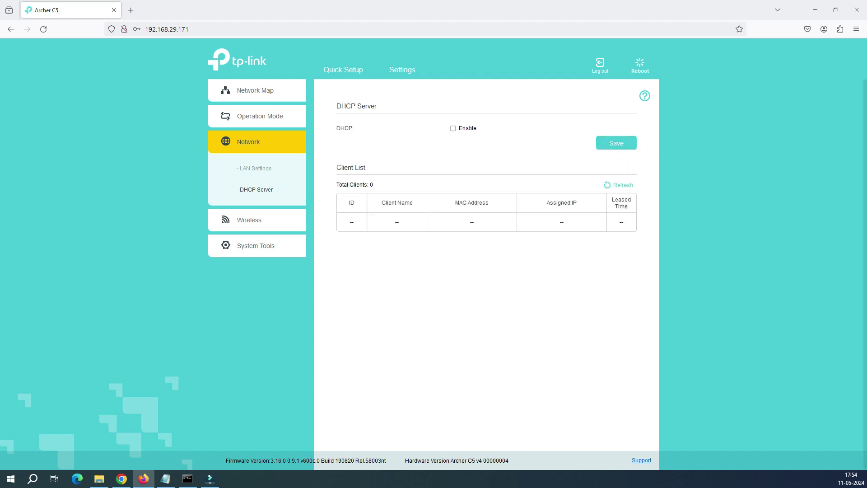
mouse_move(187, 478)
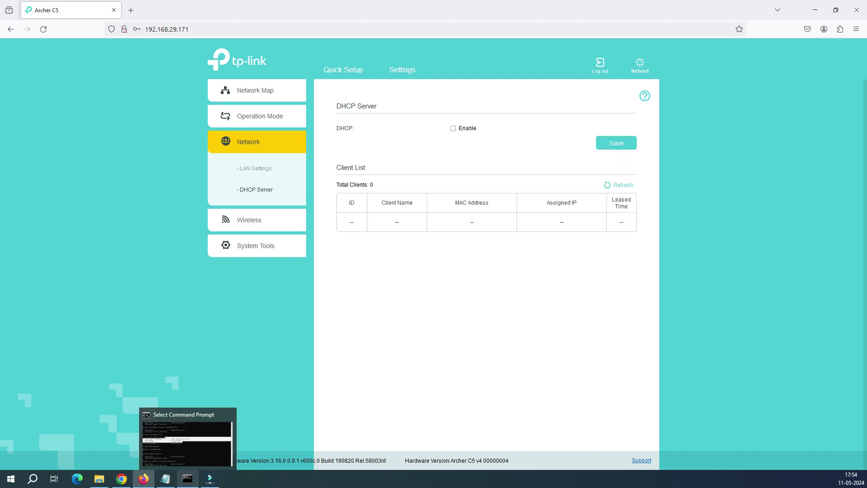
Step: In Command Prompt, run ipconfig and then ipconfig /all
click(187, 479)
key(Return)
key(Return)
key(Return)
key(Return)
key(Return)
key(Return)
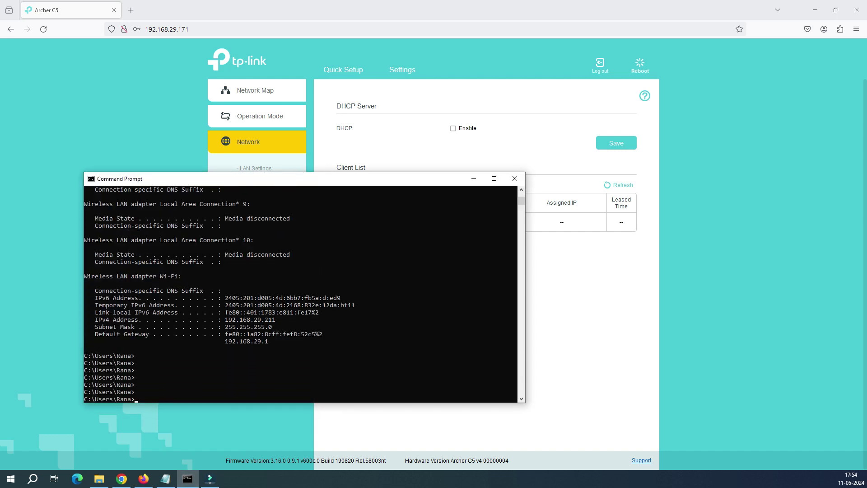
text(iop)
key(BackSpace)
key(BackSpace)
key(BackSpace)
text(ipconfig)
key(Return)
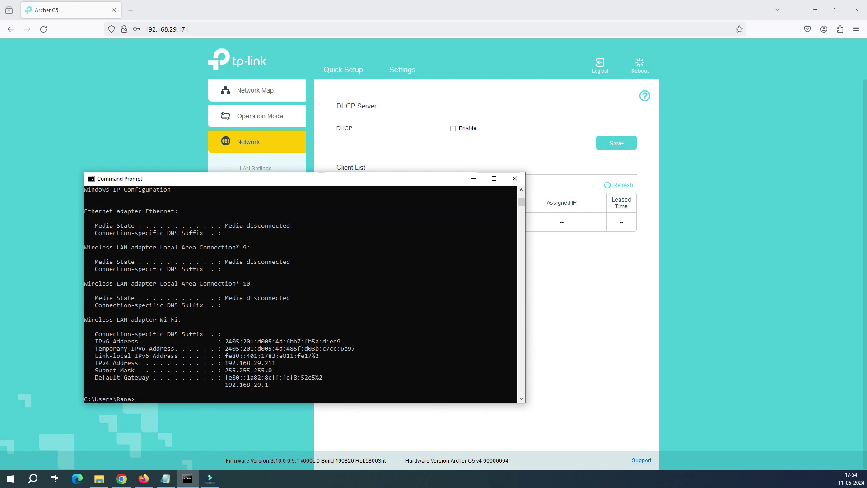
key(Up)
text(/all)
key(Return)
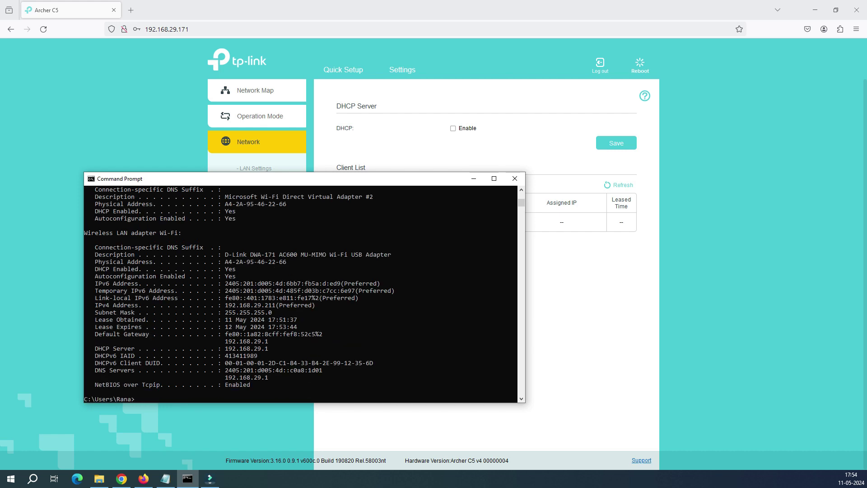
Step: Highlight the PC's IPv4 192.168.29.211, gateway, DHCP server and DNS 192.168.29.1, then minimize the console
drag(275, 305, 218, 305)
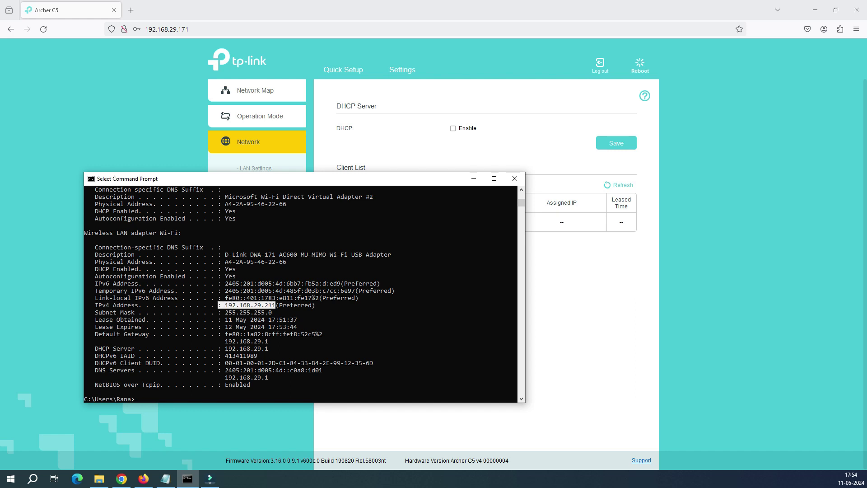
drag(268, 341, 132, 333)
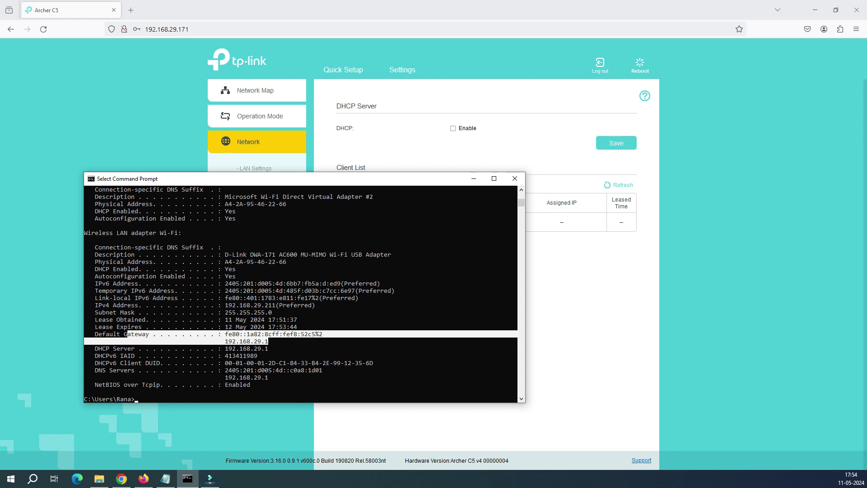
click(132, 334)
drag(272, 341, 215, 348)
click(186, 334)
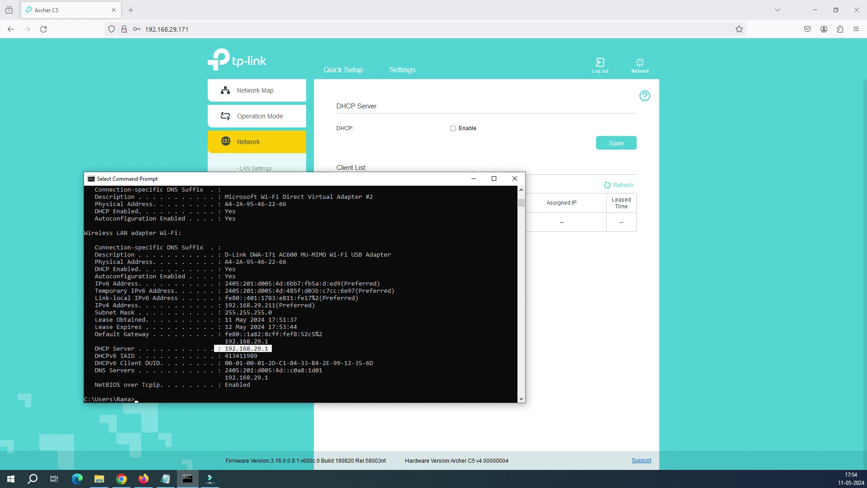
drag(270, 377, 200, 377)
click(324, 377)
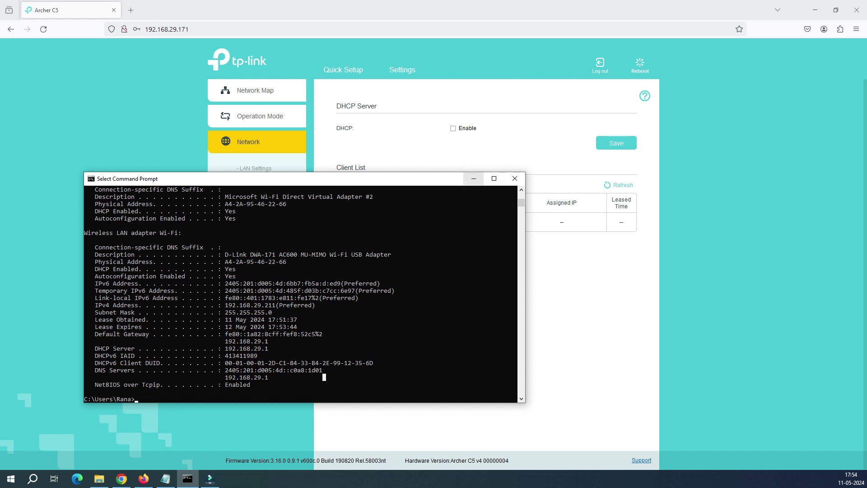
drag(268, 392, 86, 232)
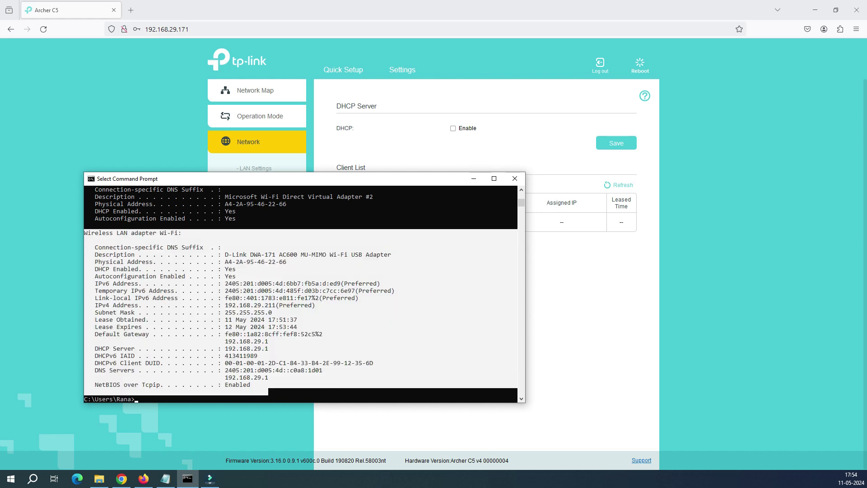
click(473, 178)
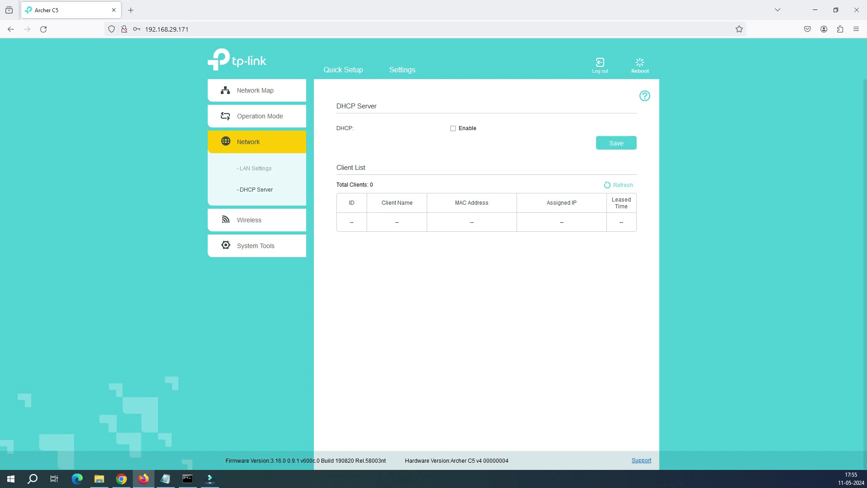
Step: Ping 192.168.29.1 from Command Prompt and get four replies with 0% loss
click(188, 479)
click(273, 363)
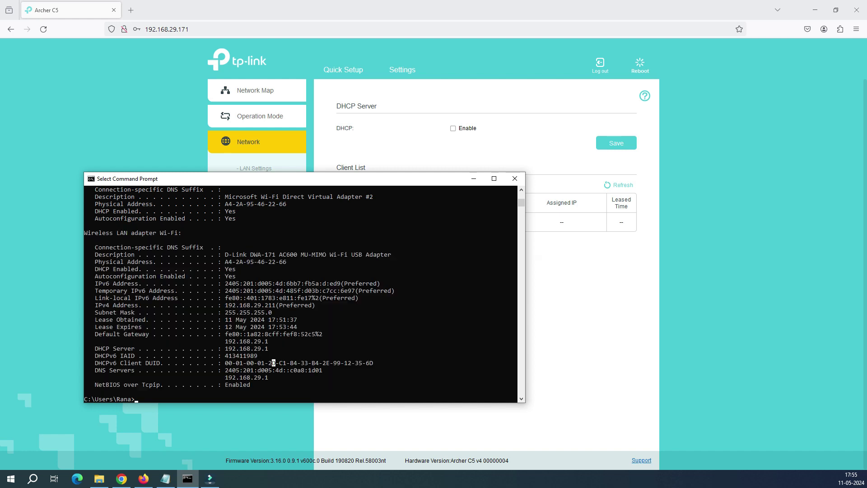
scroll(273, 362, down, 1)
text(ping)
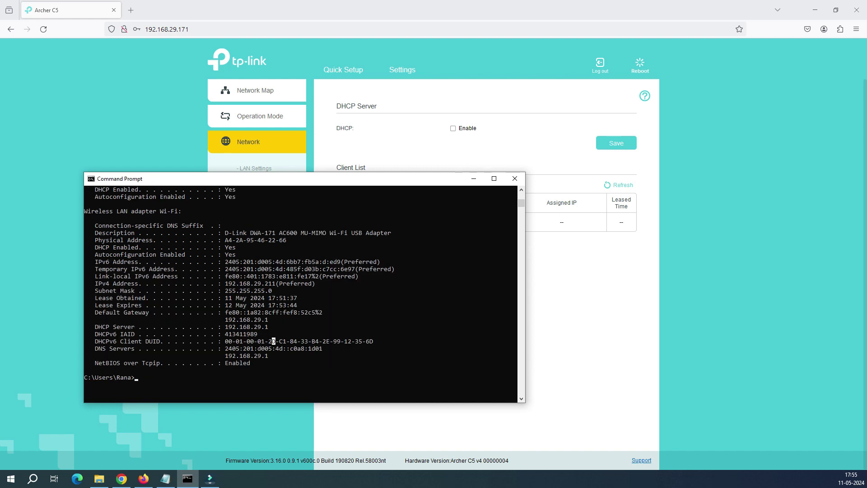
text( 192.168.1)
key(BackSpace)
key(BackSpace)
text(29.1)
key(Return)
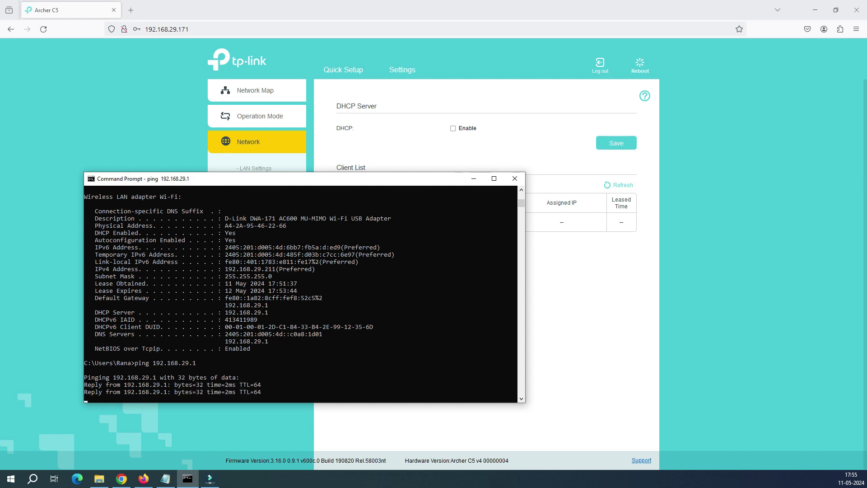
Step: Ping 192.168.29.100, stop it with Ctrl+C, highlight the unreachable address, and minimize the console
key(Up)
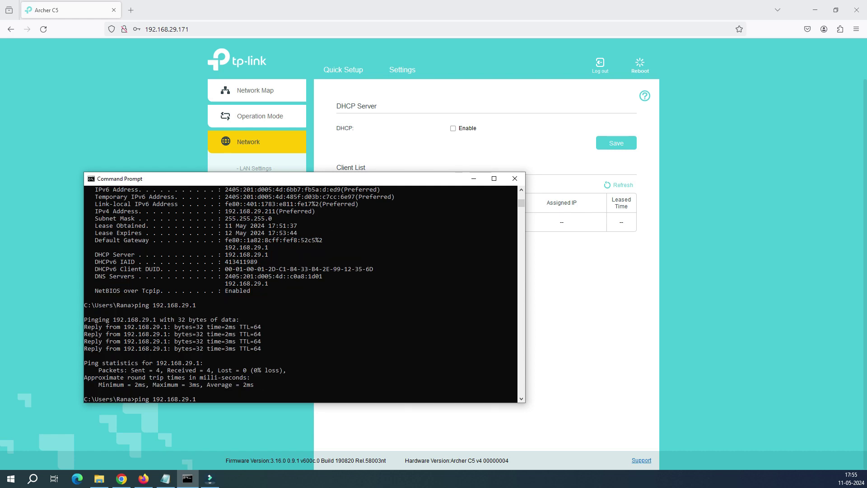
text(00)
key(Return)
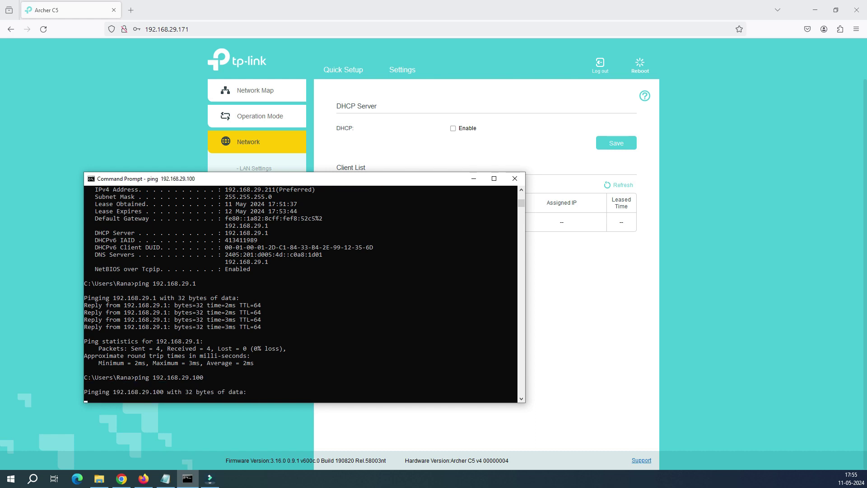
drag(207, 377, 174, 377)
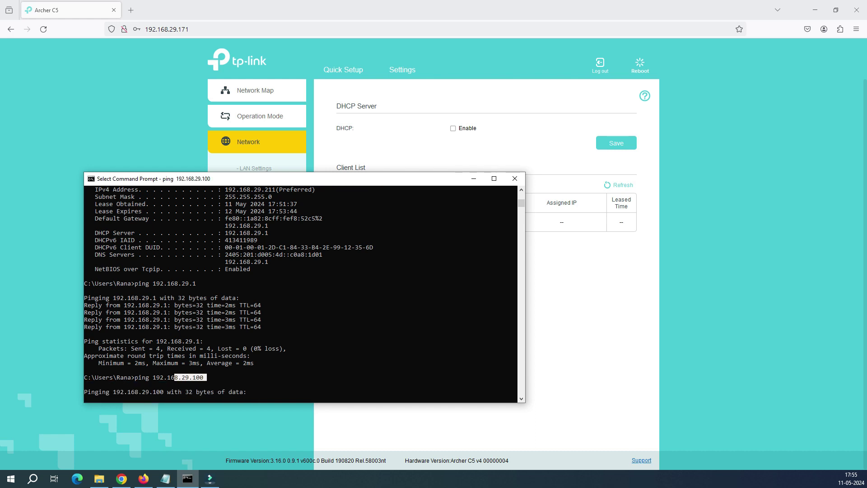
key(ctrl+c)
key(ctrl+c)
key(Return)
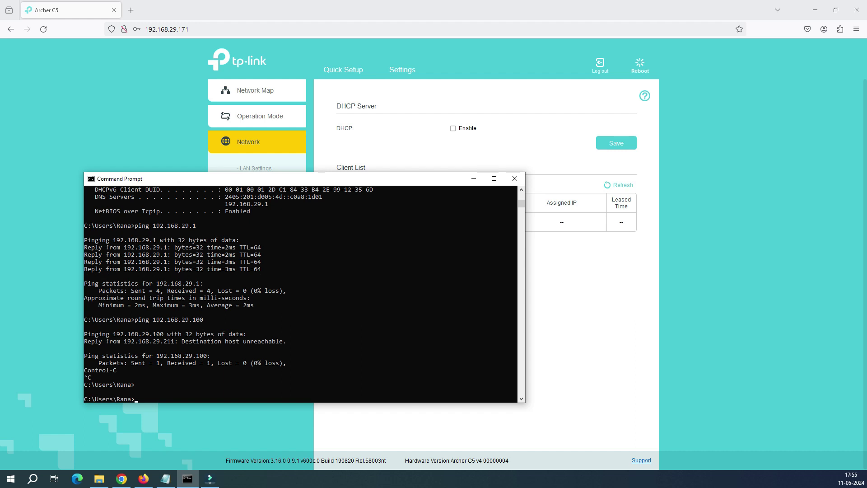
drag(202, 319, 154, 320)
click(179, 326)
click(197, 334)
click(241, 398)
click(226, 377)
click(474, 179)
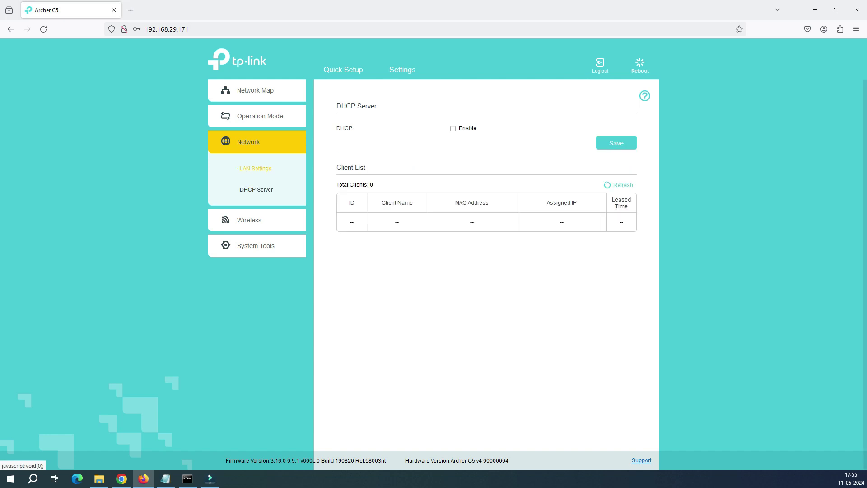
Step: Open Wireless > Wireless Settings on the 2.4GHz band and select the SSID TP-Link_59FA
click(249, 220)
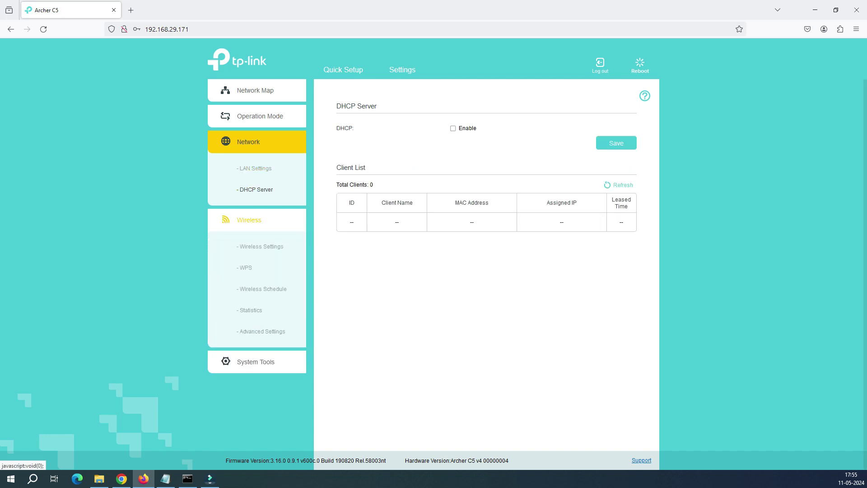
click(261, 246)
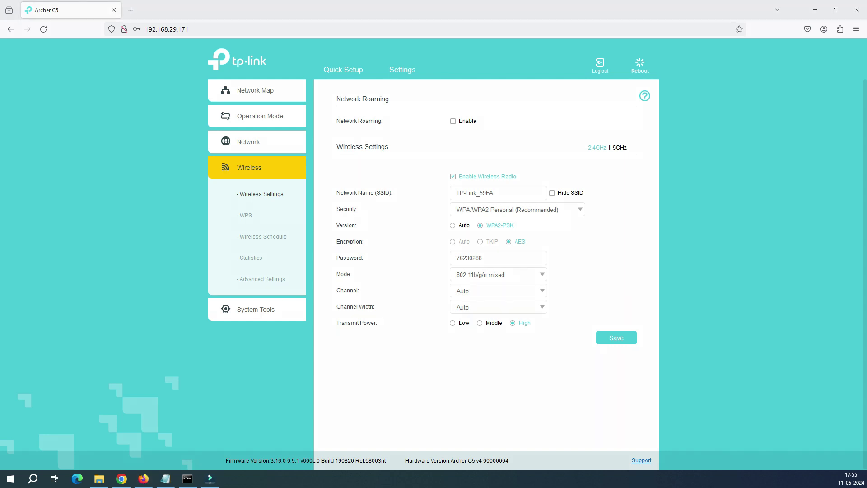
mouse_move(587, 155)
mouse_down()
mouse_move(606, 141)
mouse_move(586, 152)
mouse_move(629, 141)
mouse_move(619, 155)
mouse_up()
key(Escape)
drag(495, 193, 456, 193)
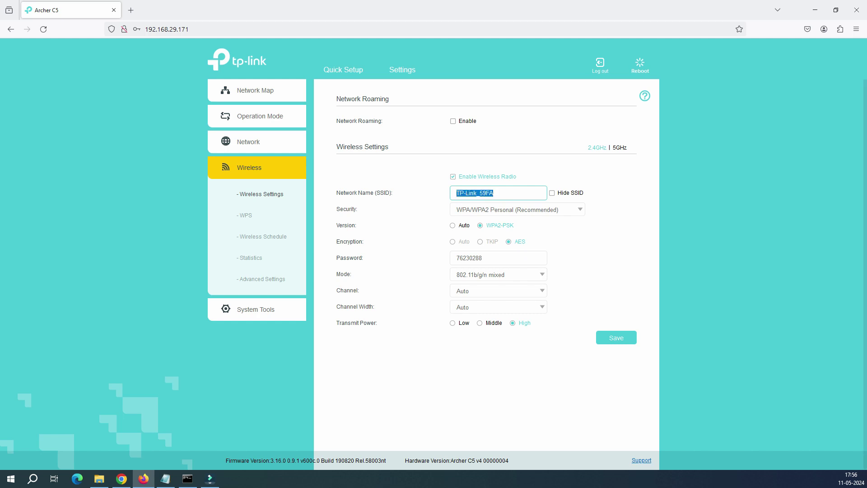
Step: Replace TP-Link_59FA with mywif01 and keep WPA/WPA2 Personal (Recommended) as the security type
text(mywif01)
key(Tab)
key(space)
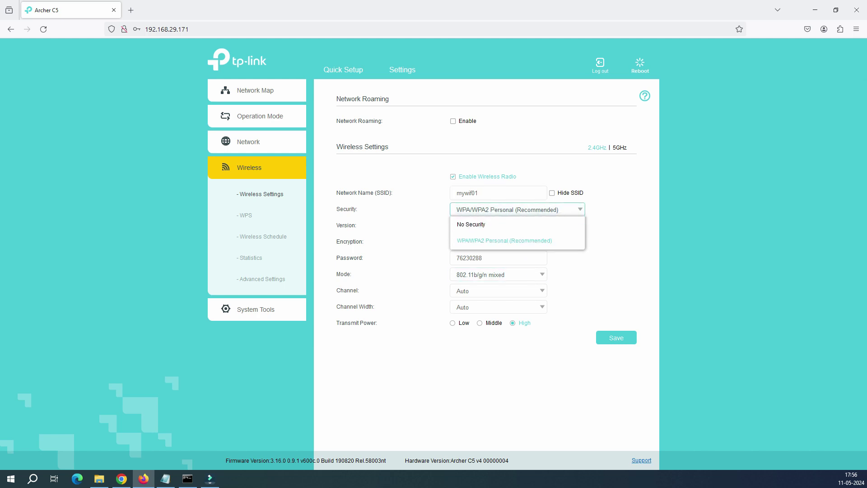
key(Down)
key(Escape)
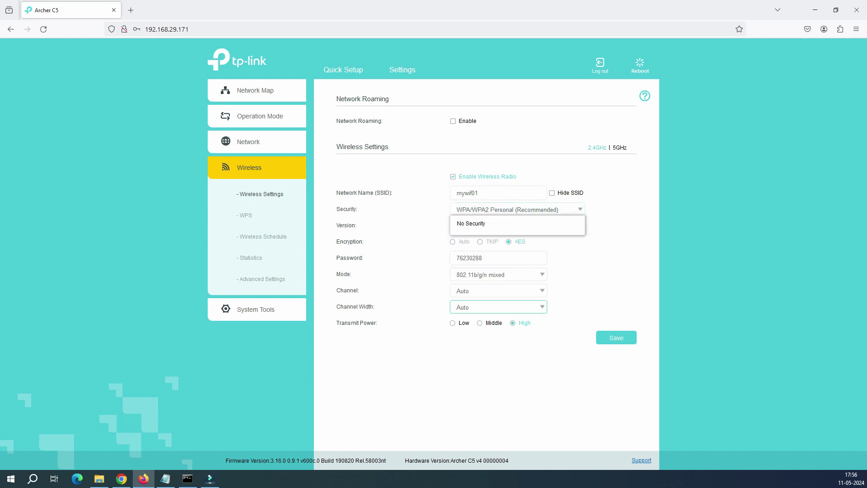
key(Tab)
key(shift+Tab)
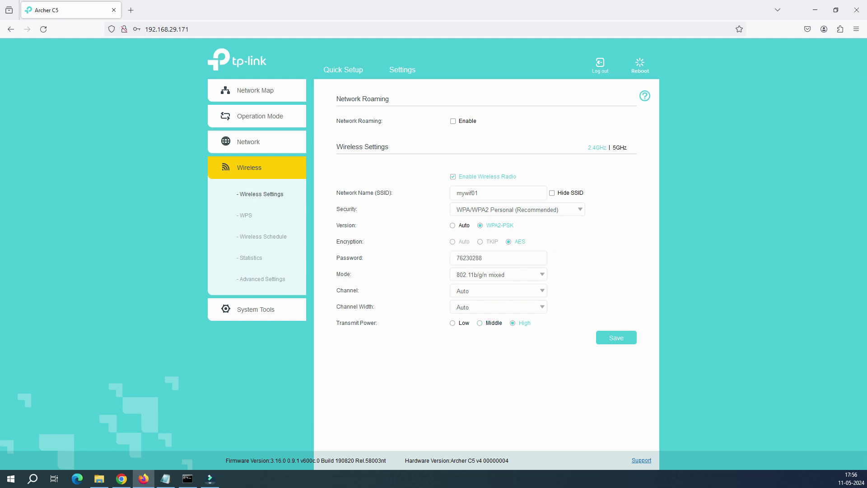
key(shift+Tab)
key(space)
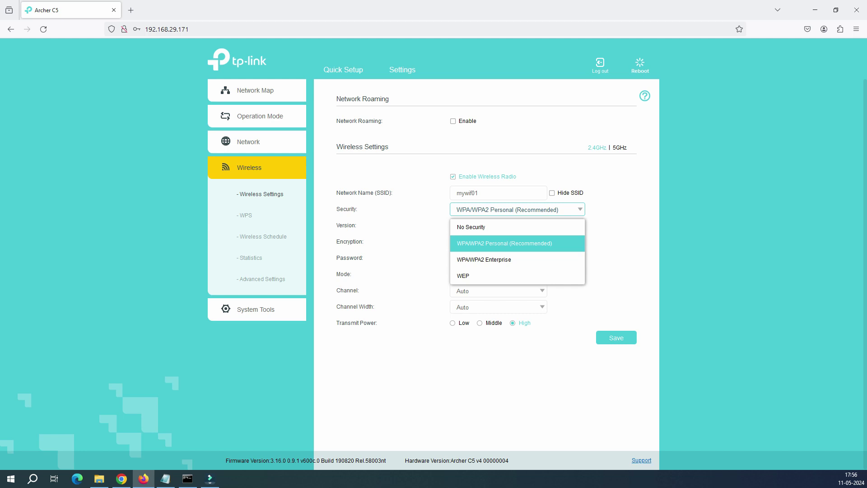
key(Return)
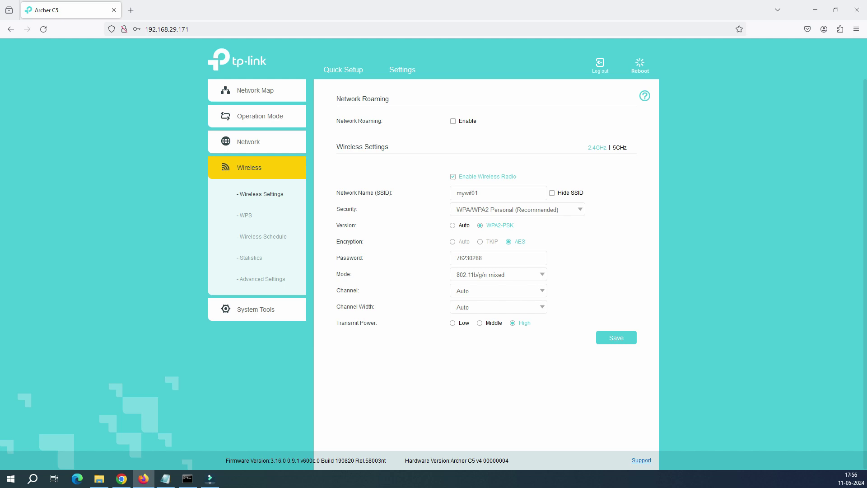
Step: Try WPA version Auto with TKIP, then revert to WPA2-PSK with AES
click(452, 225)
click(480, 242)
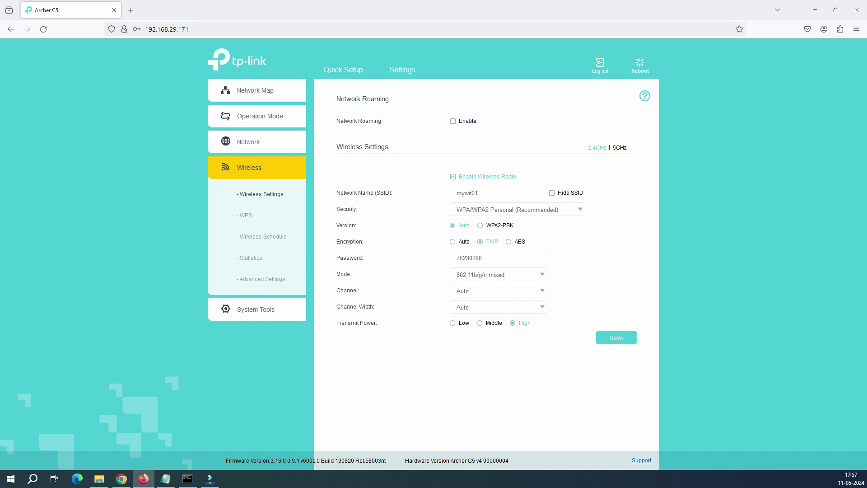
key(Tab)
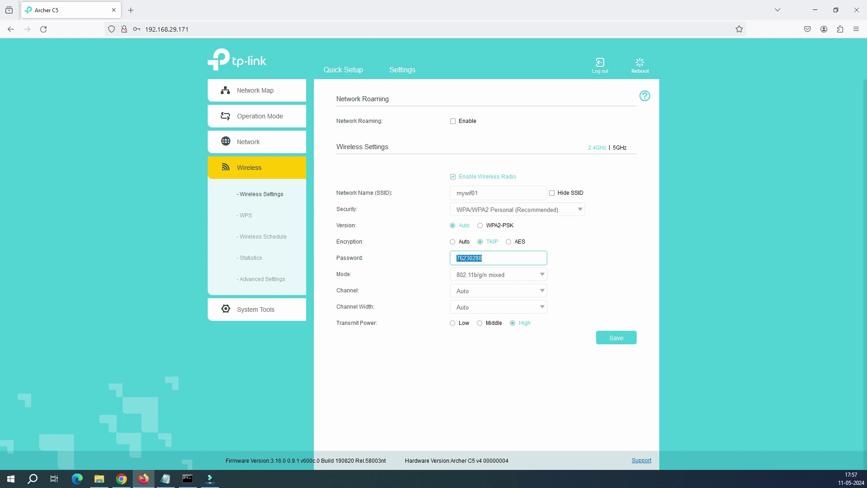
click(479, 225)
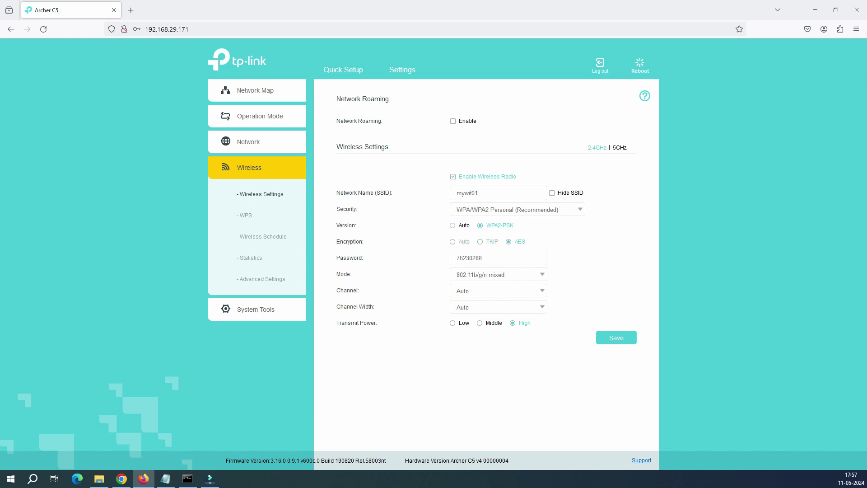
Step: On the 5GHz band, replace the SSID TP-Link_59FA_5G with the mywif01 name
click(620, 147)
click(597, 147)
double_click(467, 192)
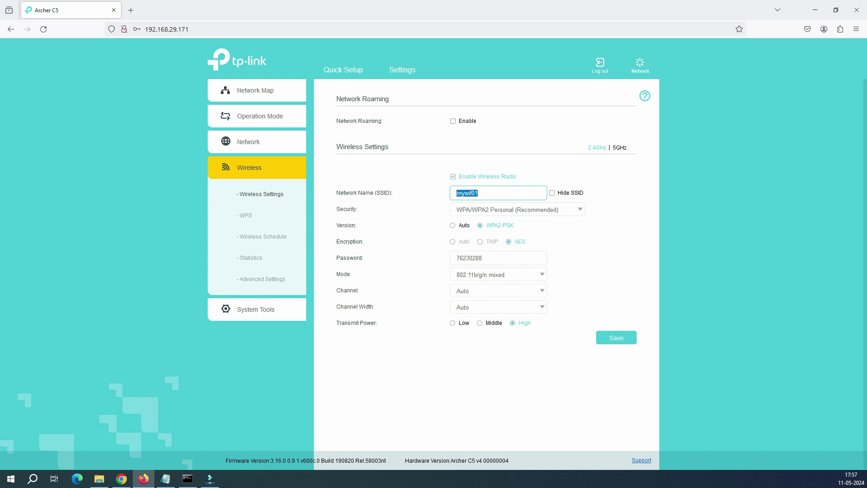
click(620, 147)
drag(504, 193, 485, 193)
key(ctrl+a)
text(mywif01)
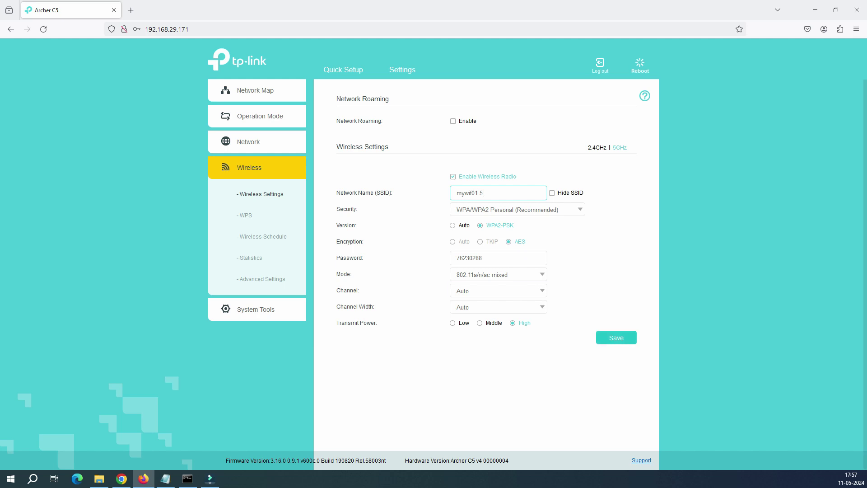
key(Tab)
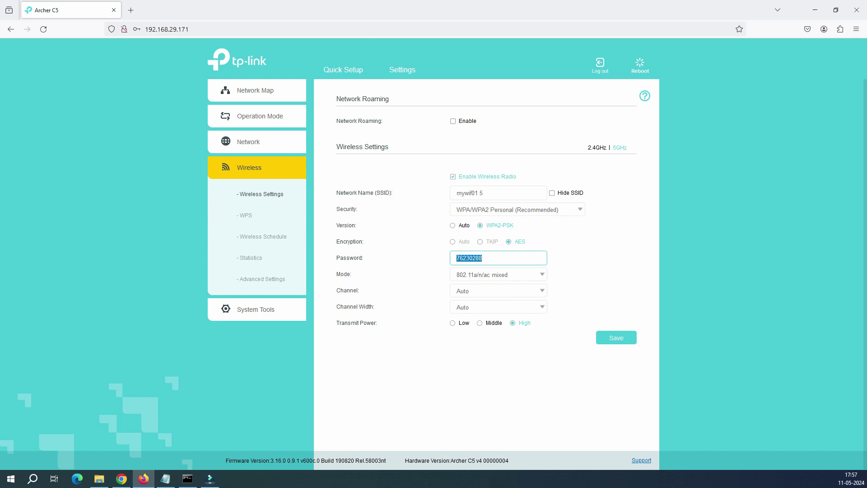
key(alt+Tab)
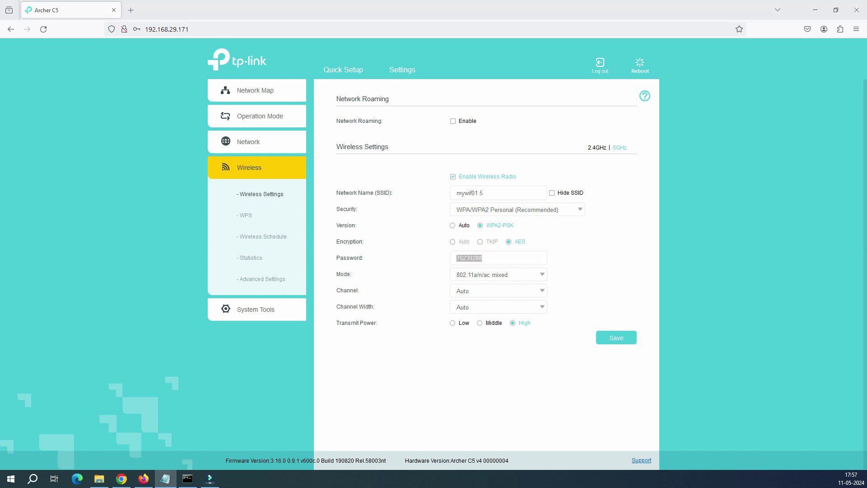